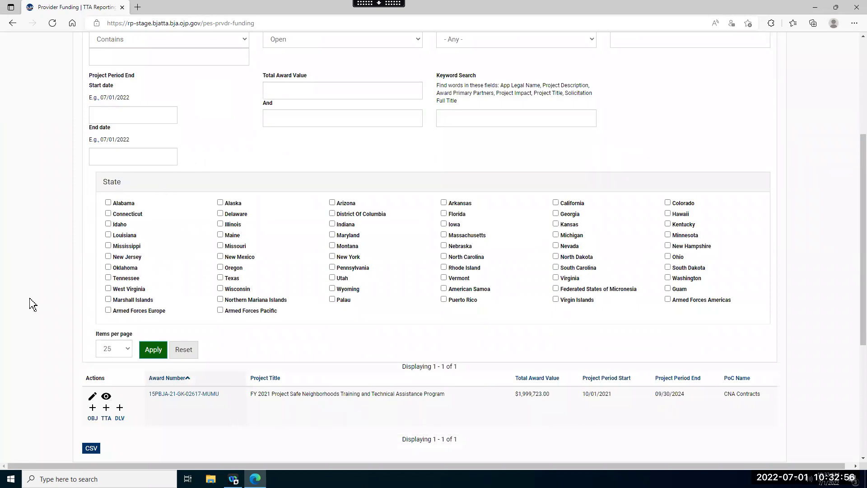
# - Create a TTA entry for the FY 2021 Project Safe Neighborhoods award and set its request status to Active
pyautogui.scroll(-1, 33, 305)
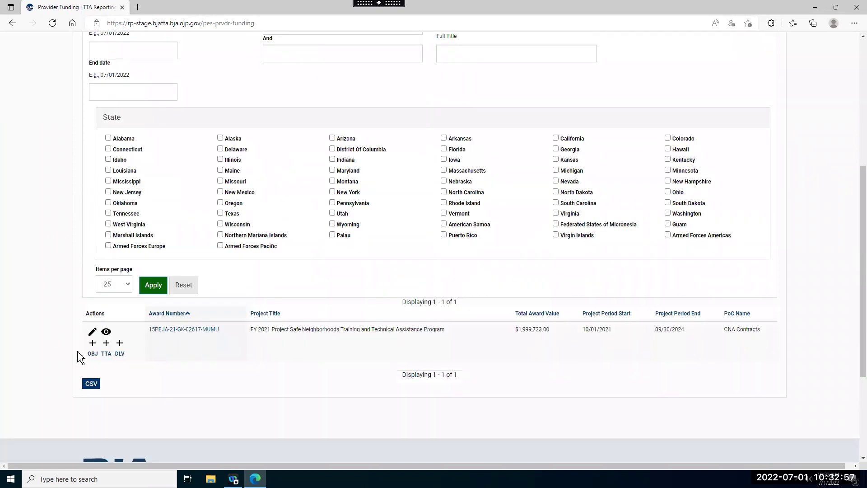
pyautogui.click(106, 345)
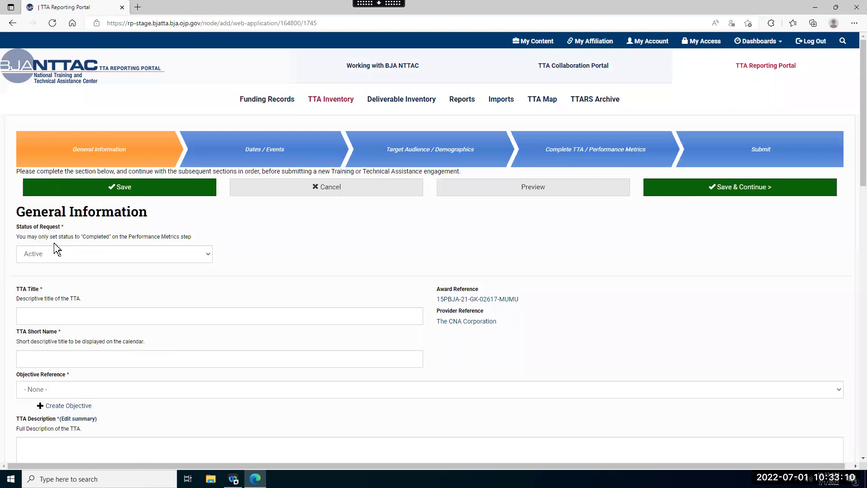
pyautogui.click(64, 259)
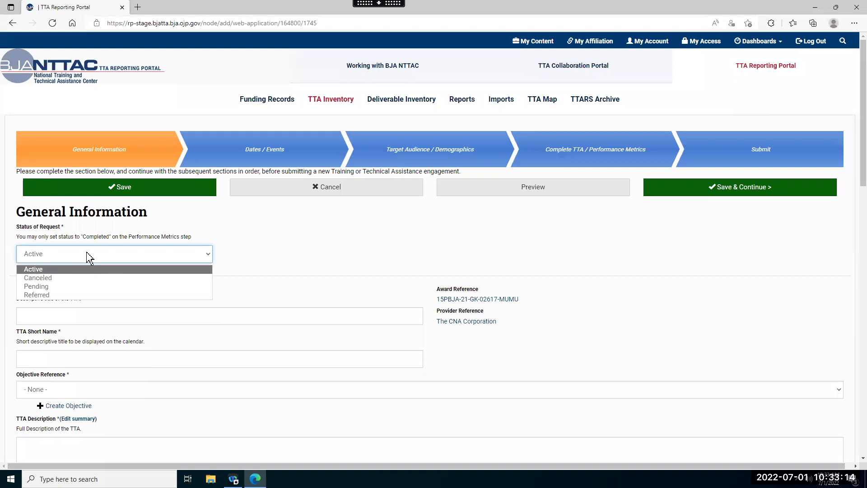
pyautogui.click(42, 269)
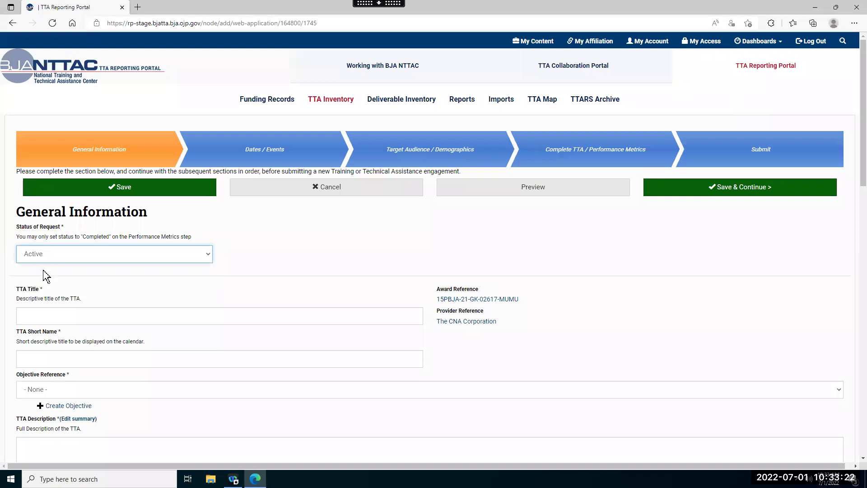
# - Enter "Annual Meeting Site A_JantoJune2022" as the TTA title
pyautogui.scroll(-1, 58, 248)
pyautogui.click(61, 252)
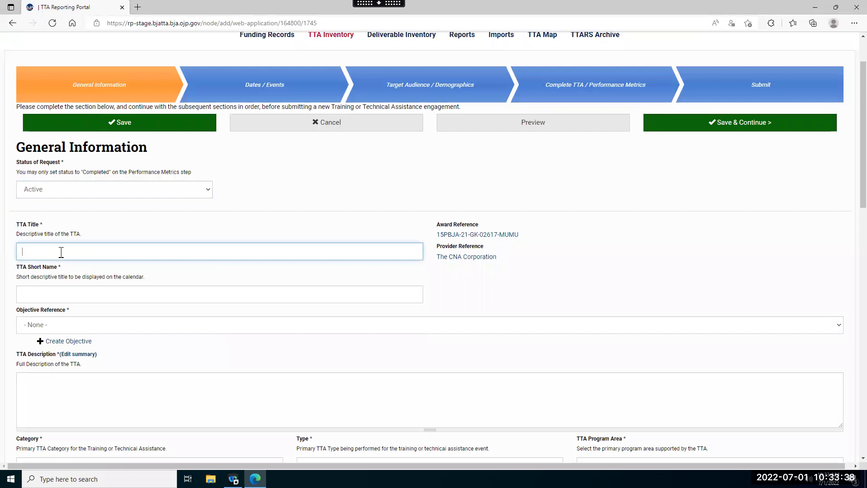
pyautogui.write('nnual Meeting Site A_JantoJune2022')
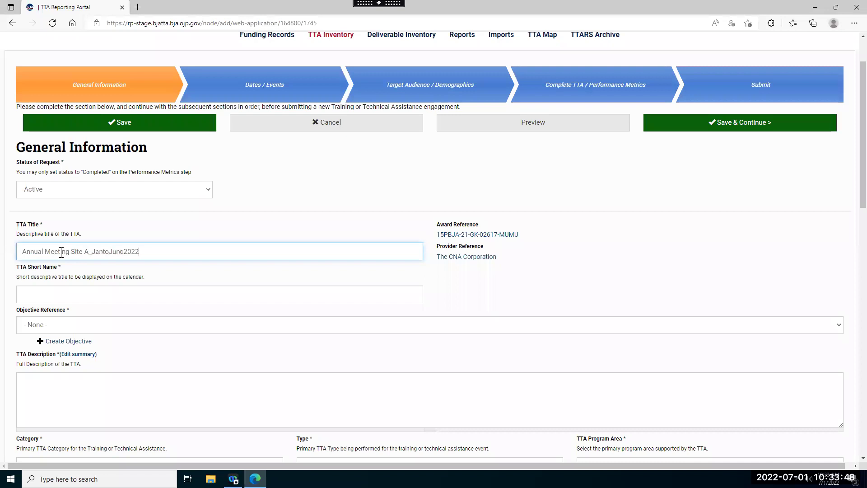
# - Enter "Annual Meeting to Support Best Practices at Site A" as the TTA short name
pyautogui.click(43, 293)
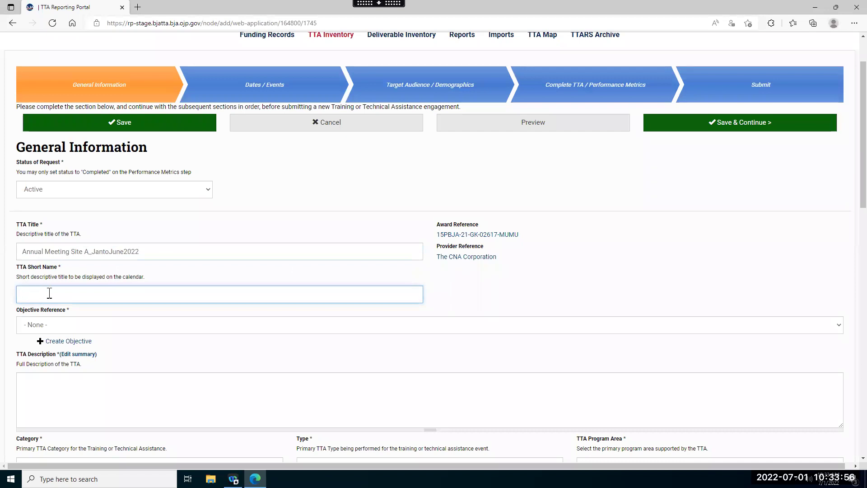
pyautogui.write('al Meetingot ')
pyautogui.write('Support Best PRac')
pyautogui.press('BackSpace')
pyautogui.press('BackSpace')
pyautogui.write('ractices at Site A')
# - Set the objective reference to "Facilitate Annual Meeting in 2022 (AnnualMeeting_1_2022)" and enter "data." as the TTA description
pyautogui.click(58, 328)
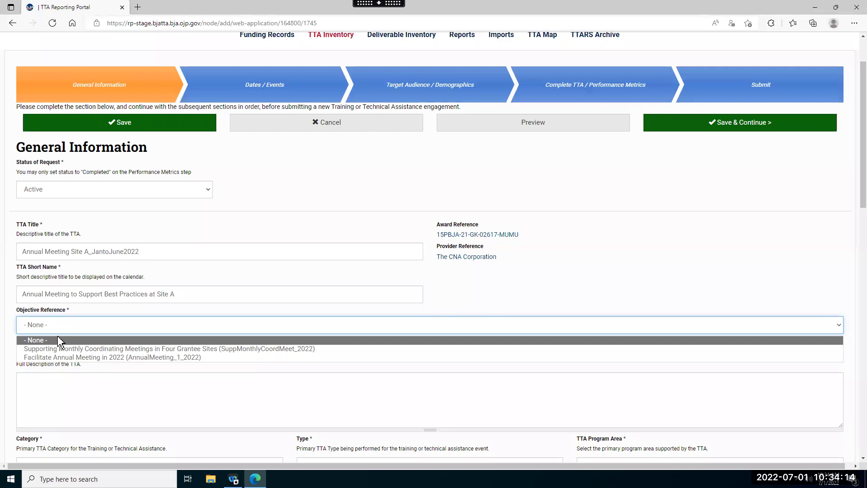
pyautogui.click(40, 357)
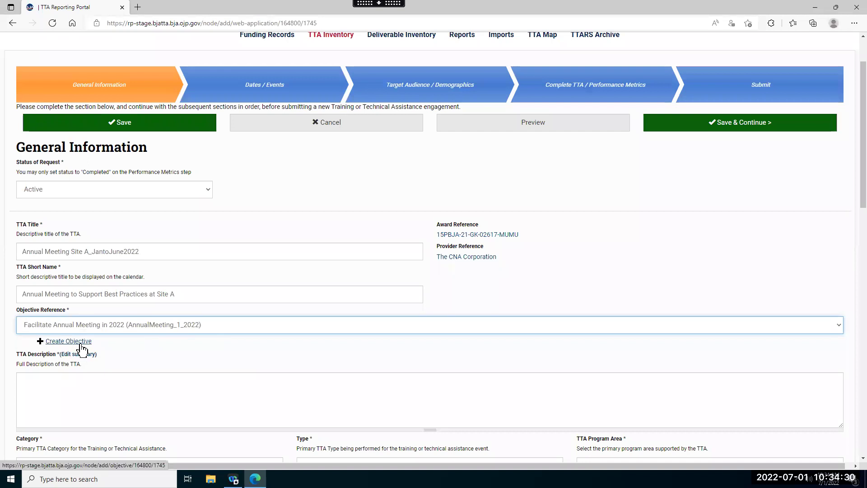
pyautogui.scroll(-3, 81, 348)
pyautogui.click(55, 270)
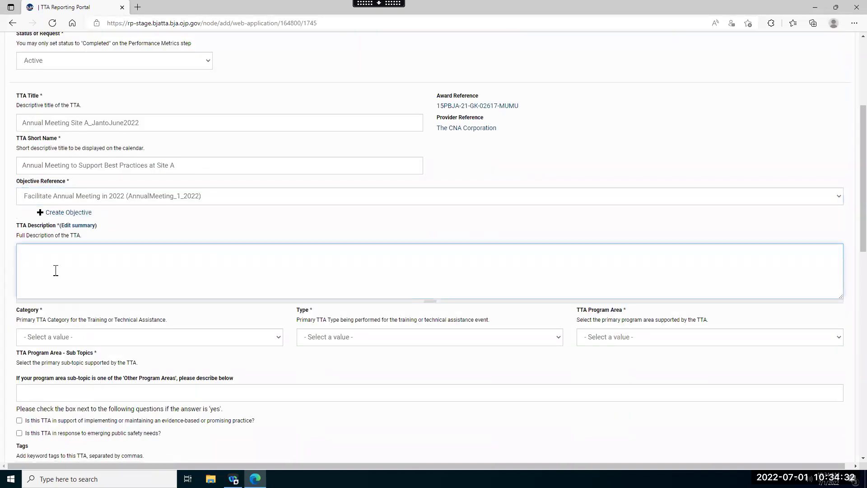
pyautogui.write('data,')
# - Set the TTA category to Training and the type to Training Delivery - Online Training
pyautogui.scroll(-3, 53, 271)
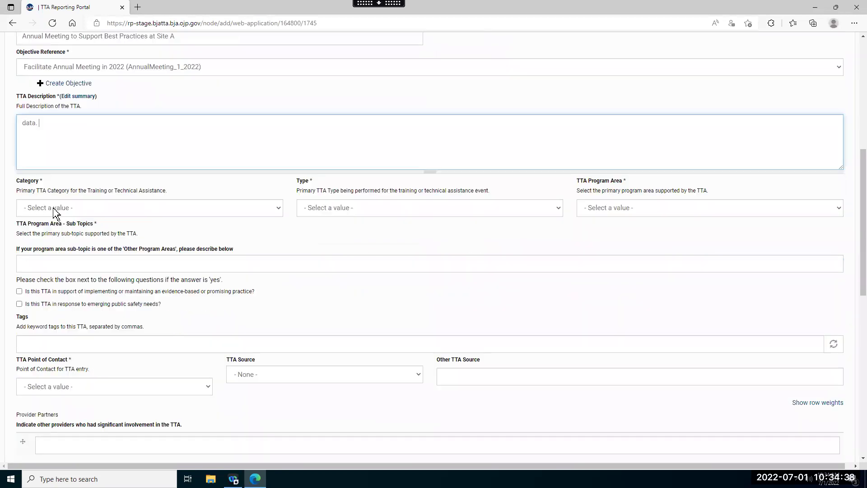
pyautogui.click(56, 212)
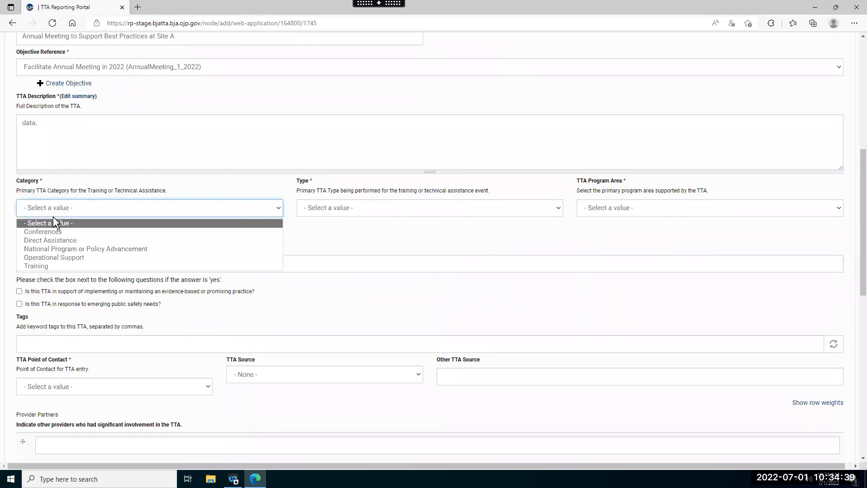
pyautogui.click(57, 266)
pyautogui.click(374, 215)
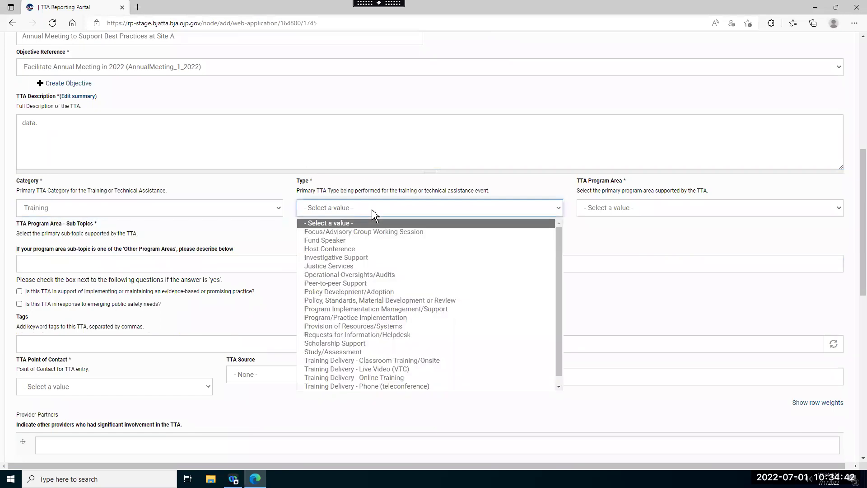
pyautogui.click(418, 378)
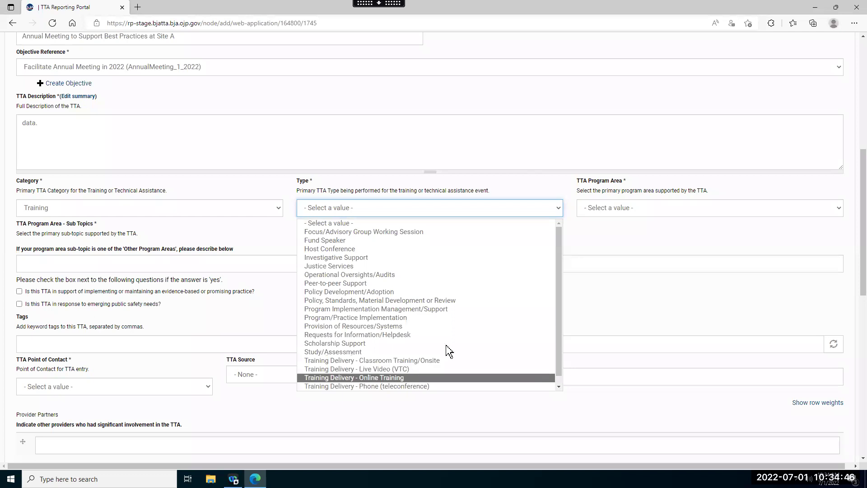
# - Set the program area to Law Enforcement with sub-topics Crime Analysis, Operations and Mental Health/Law Enforcement Response Programs
pyautogui.click(621, 209)
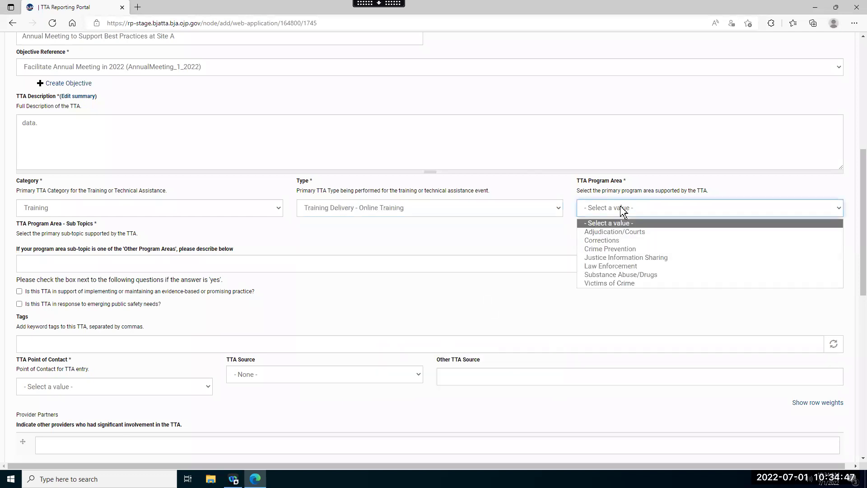
pyautogui.click(633, 265)
pyautogui.click(595, 248)
pyautogui.click(450, 256)
pyautogui.click(332, 261)
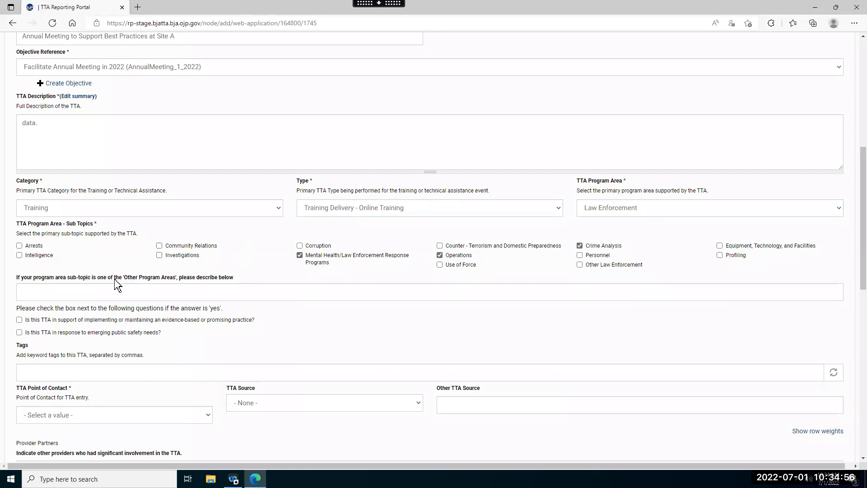
pyautogui.doubleClick(41, 180)
pyautogui.moveTo(26, 345); pyautogui.dragTo(33, 350)
pyautogui.doubleClick(40, 180)
pyautogui.rightClick(41, 180)
pyautogui.click(404, 249)
# - Choose the Grant Reporting test account as TTA point of contact and set the TTA source to Defined by Award
pyautogui.scroll(-1, 27, 341)
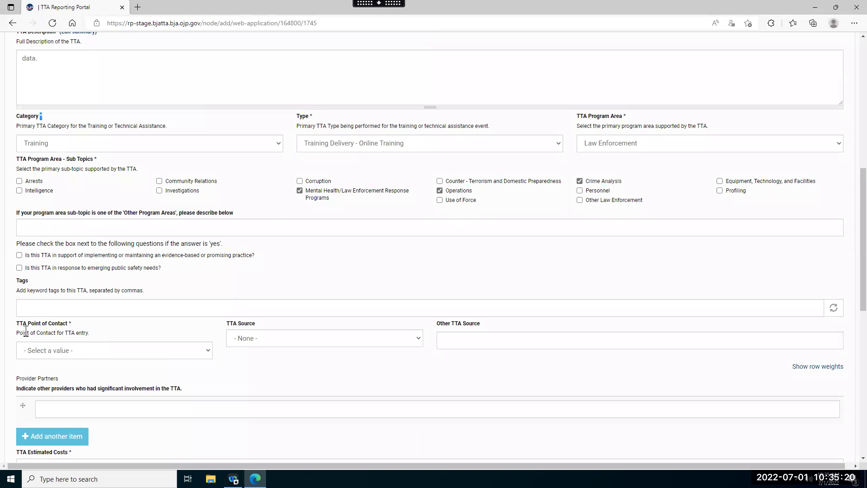
pyautogui.click(72, 348)
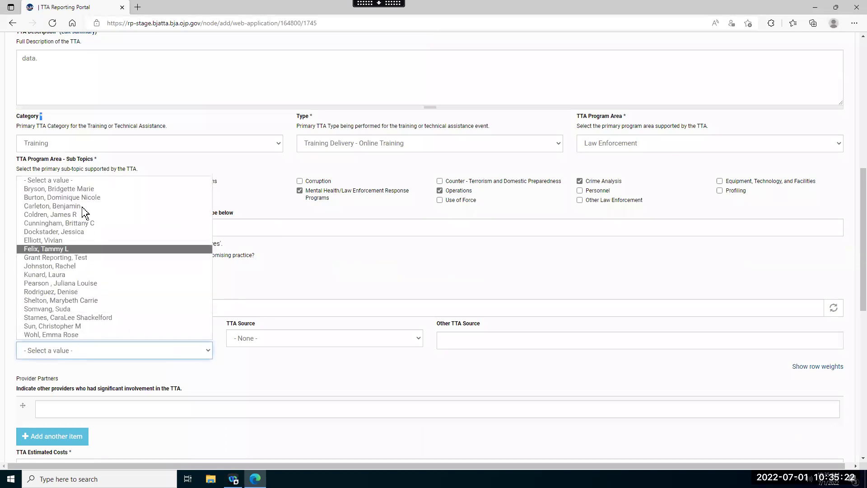
pyautogui.click(59, 258)
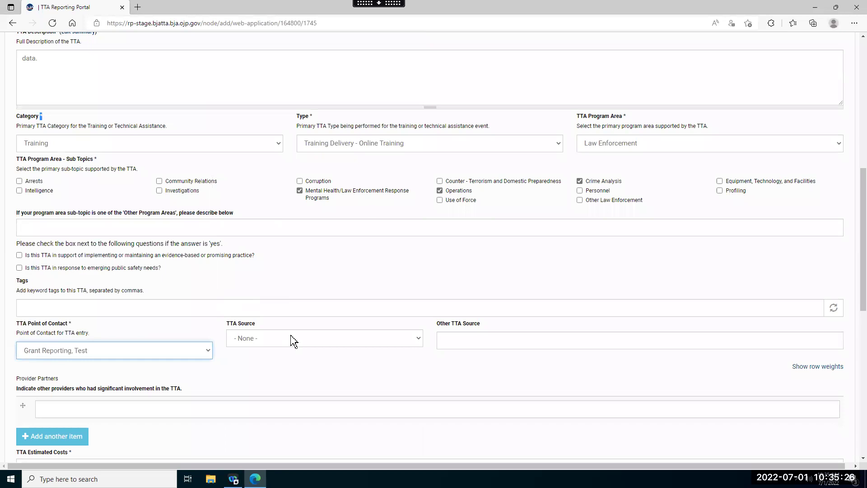
pyautogui.click(293, 339)
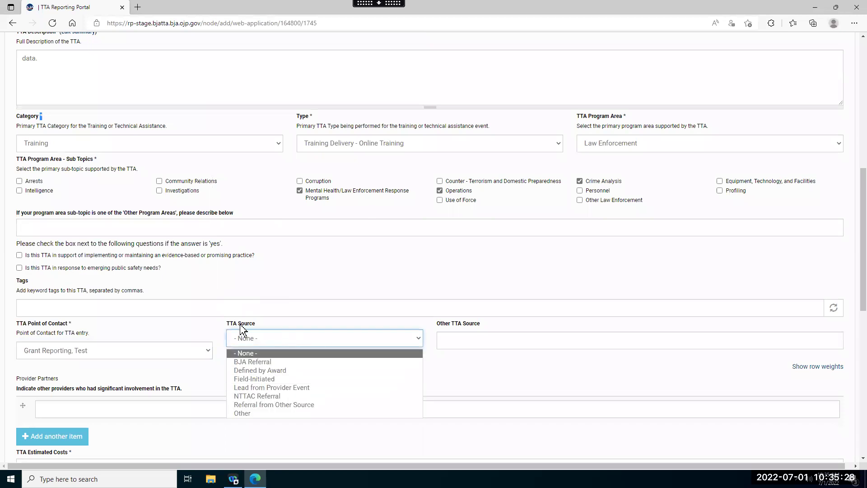
pyautogui.click(257, 371)
pyautogui.click(417, 371)
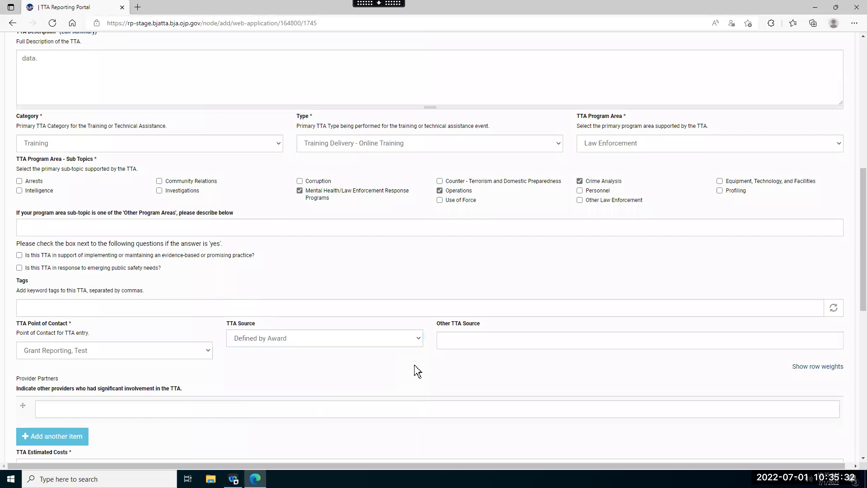
# - Set the TTA estimated costs to $0 - $2,500
pyautogui.scroll(-1, 417, 371)
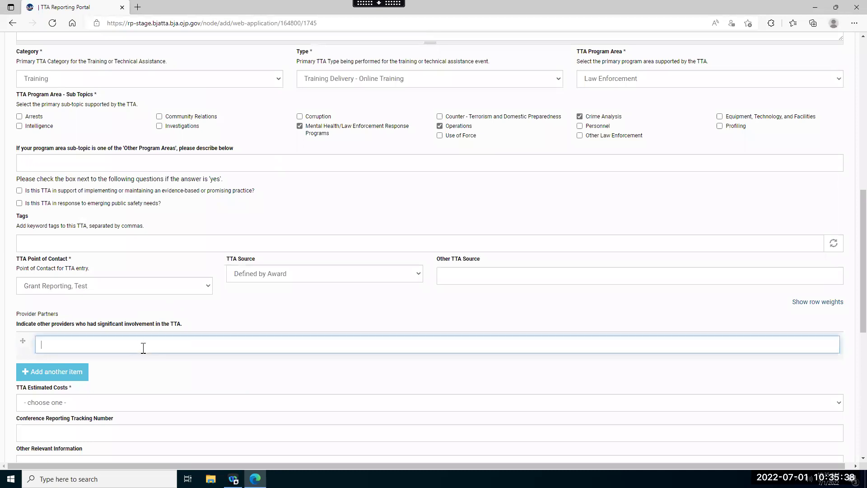
pyautogui.scroll(-1, 134, 374)
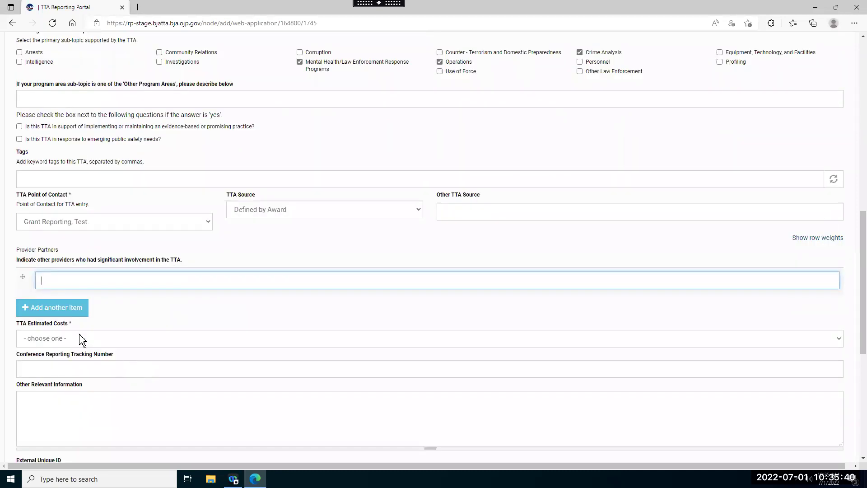
pyautogui.click(39, 341)
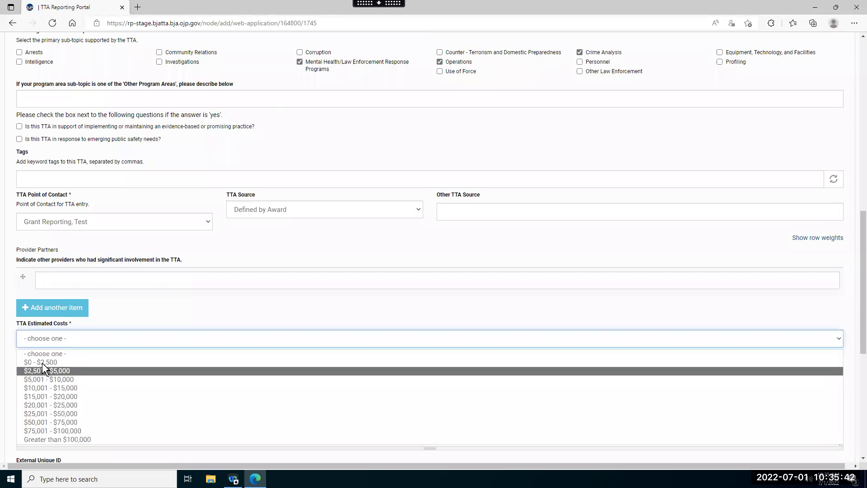
pyautogui.click(43, 362)
# - Save the General Information section and continue to Dates / Events
pyautogui.scroll(-2, 113, 329)
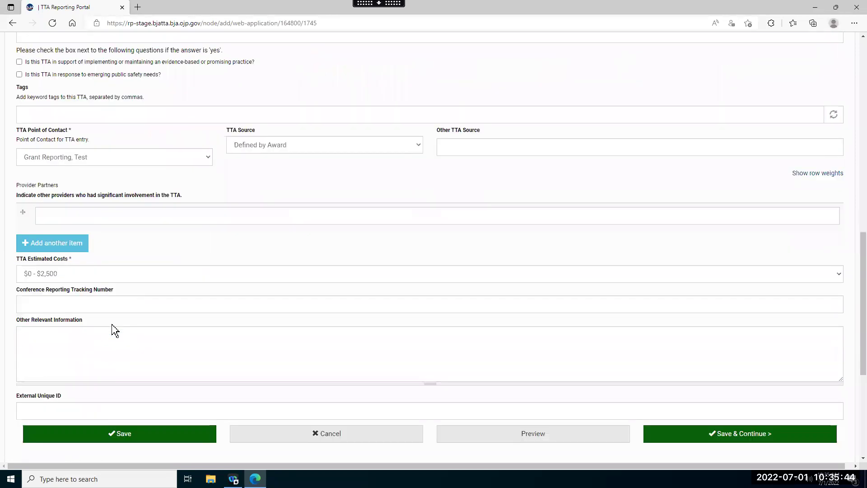
pyautogui.scroll(-2, 113, 329)
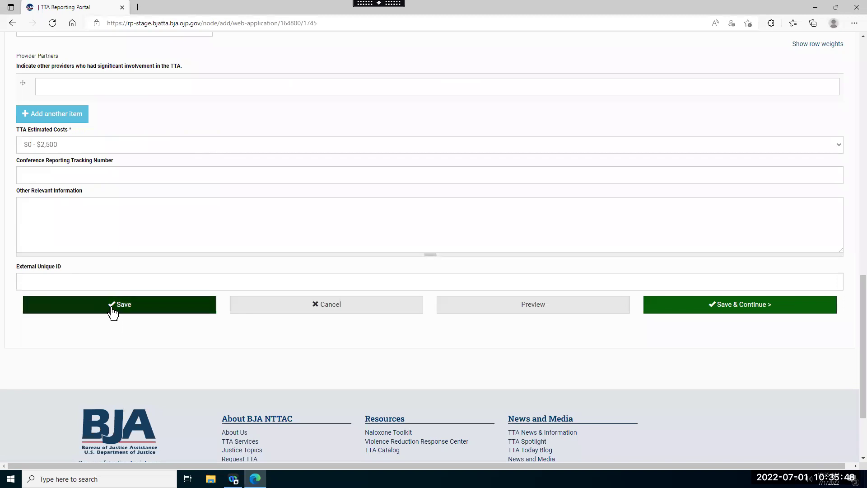
pyautogui.click(105, 302)
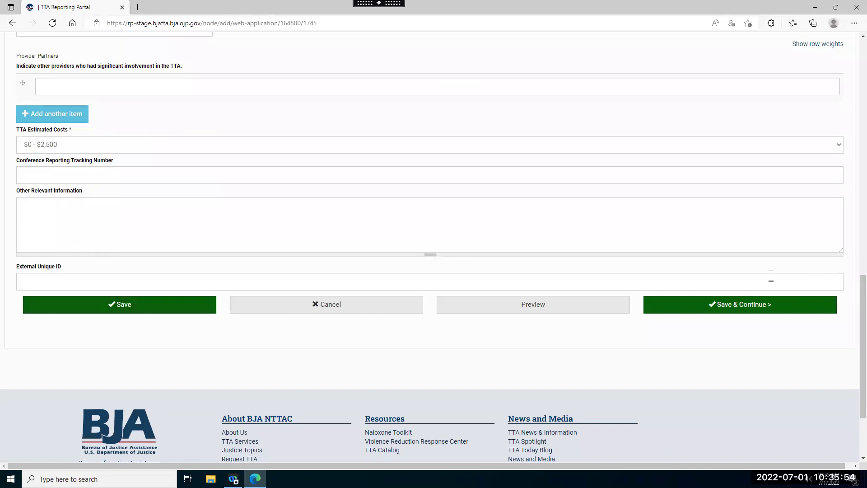
pyautogui.click(747, 309)
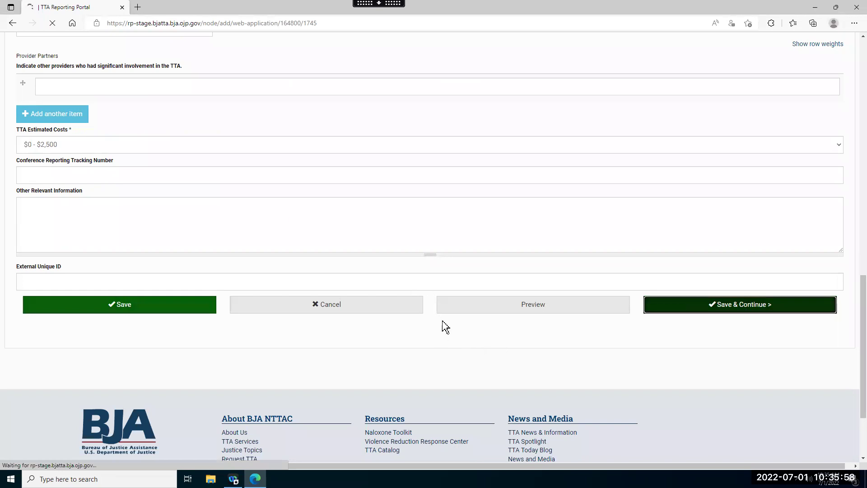
pyautogui.scroll(3, 417, 348)
pyautogui.scroll(9, 415, 345)
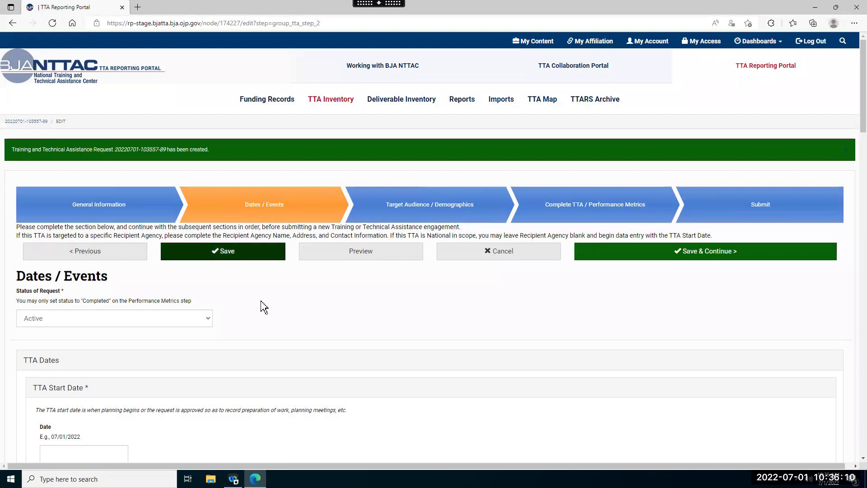
# - Set the TTA start date to 06/01/2022
pyautogui.scroll(-1, 266, 310)
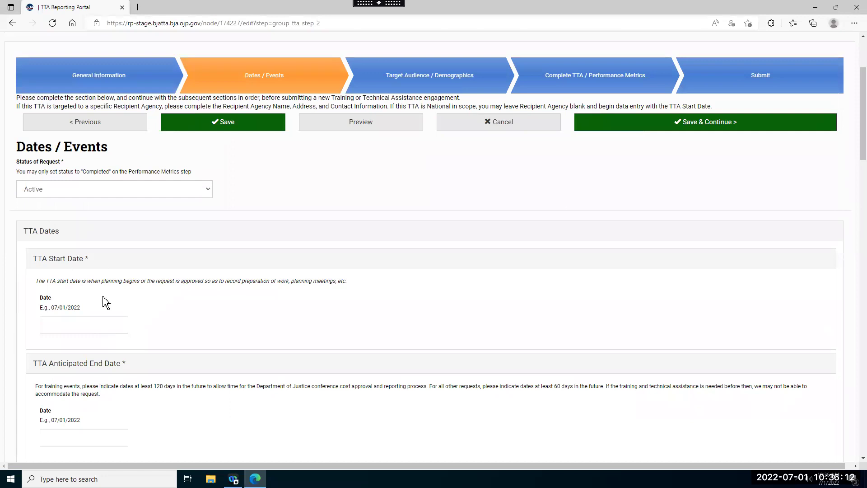
pyautogui.click(67, 322)
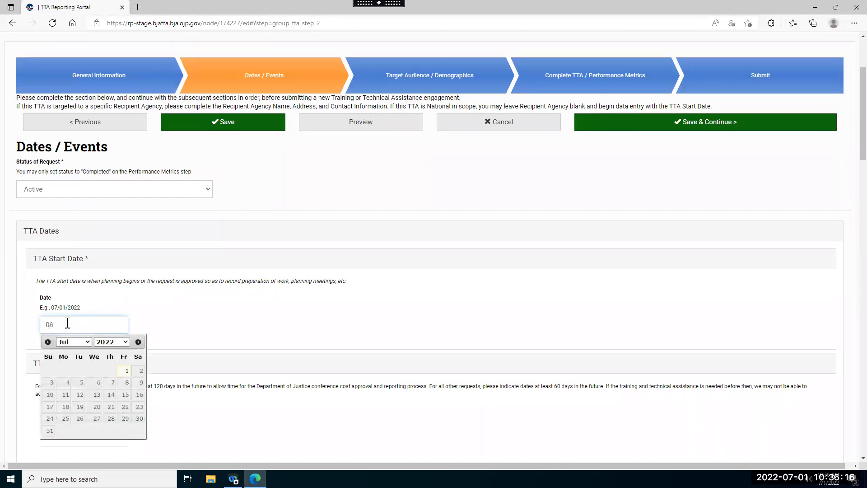
pyautogui.write('06/01/2022')
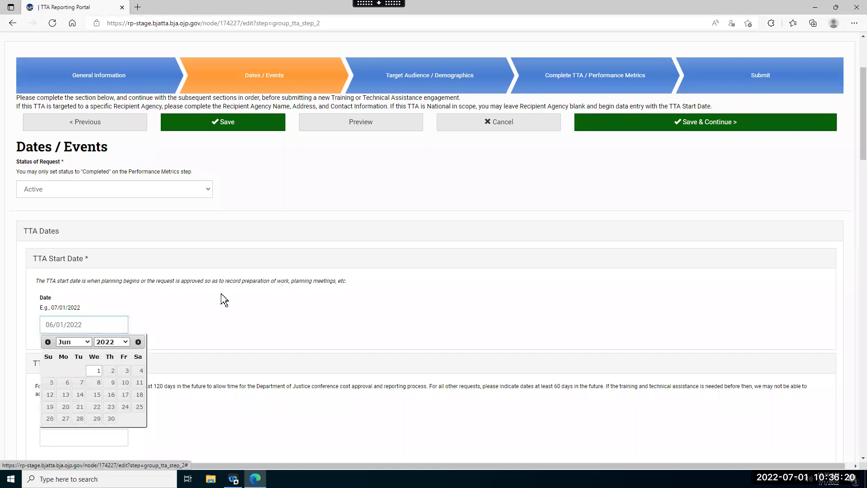
pyautogui.click(228, 312)
# - Set the TTA anticipated end date to 06/24/2022
pyautogui.scroll(-1, 228, 313)
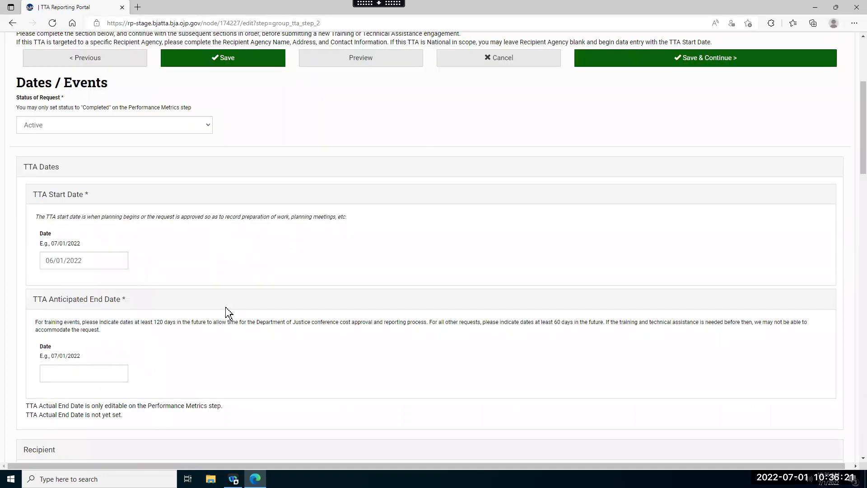
pyautogui.click(67, 378)
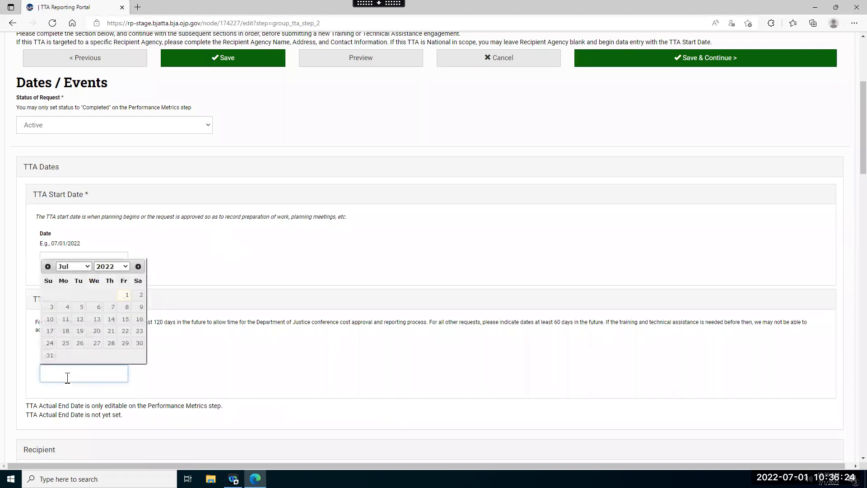
pyautogui.click(87, 267)
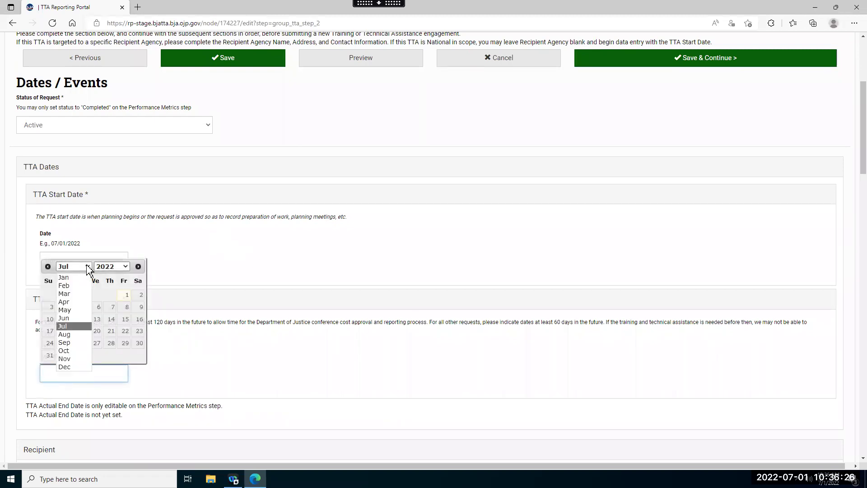
pyautogui.click(66, 318)
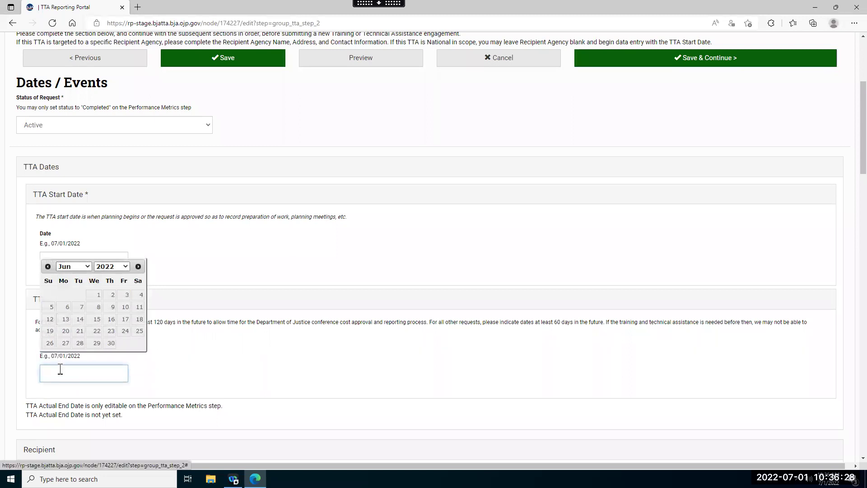
pyautogui.click(124, 333)
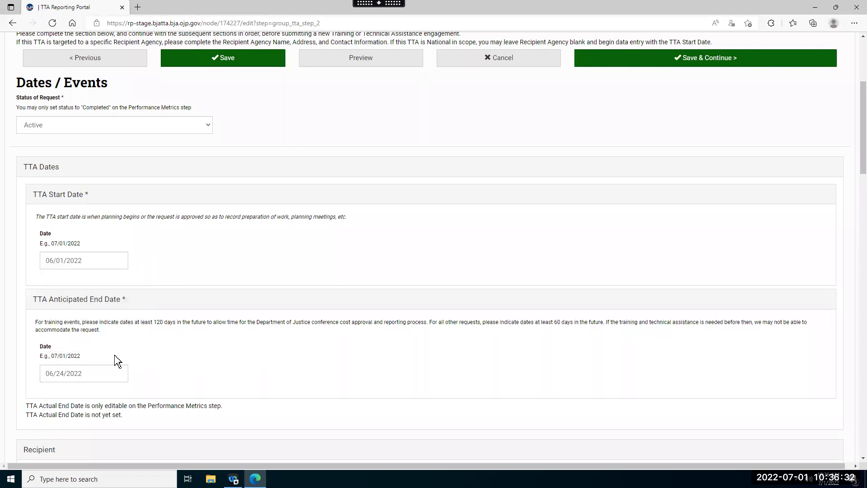
# - Look up "bja" as the primary recipient agency and choose BJA National Training and Technical Assistance Center
pyautogui.scroll(-2, 108, 350)
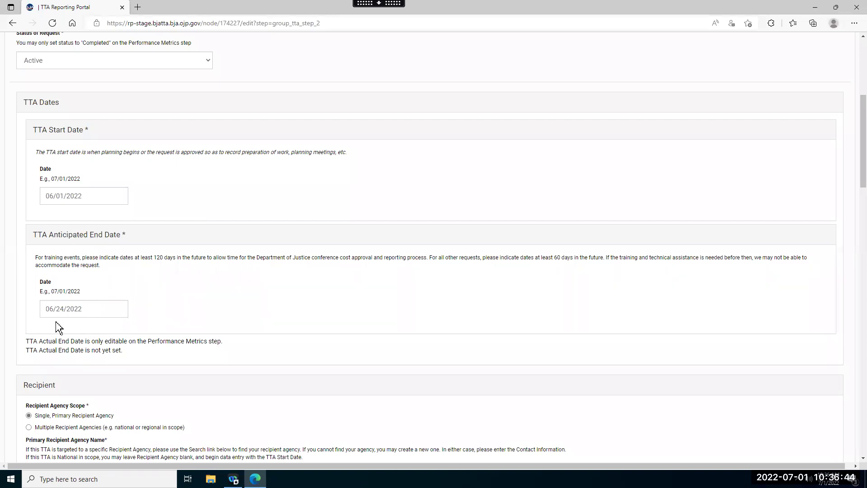
pyautogui.scroll(-3, 59, 328)
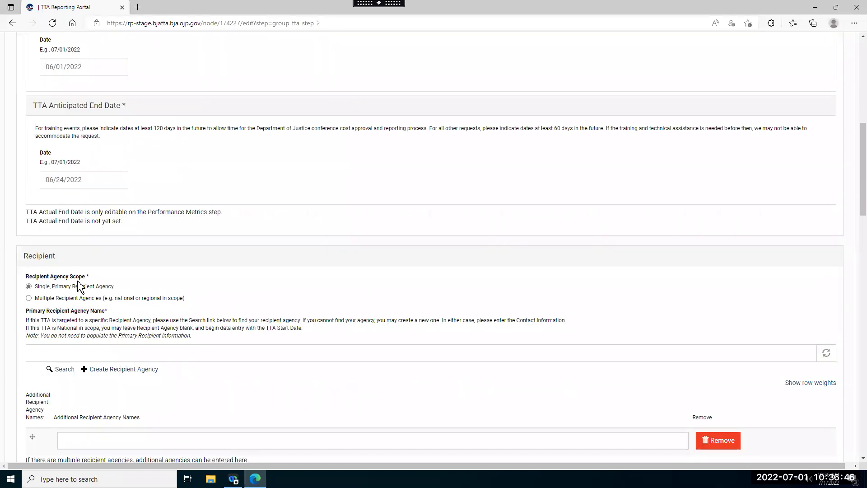
pyautogui.click(50, 352)
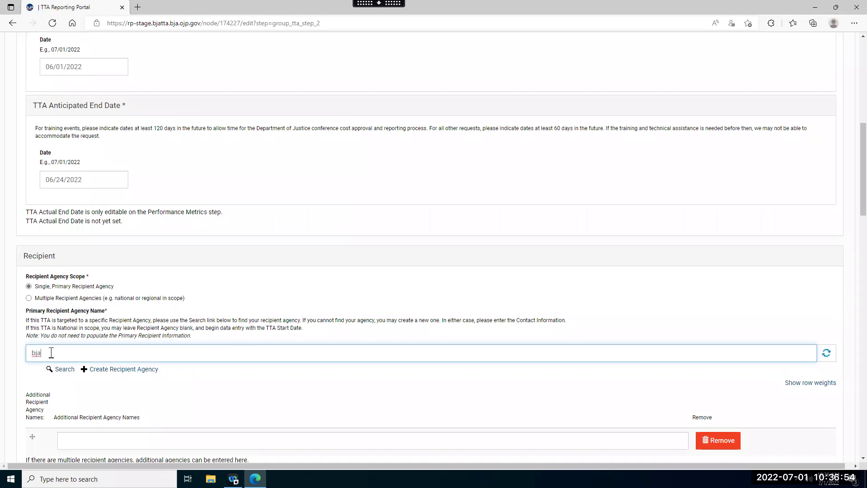
pyautogui.click(50, 393)
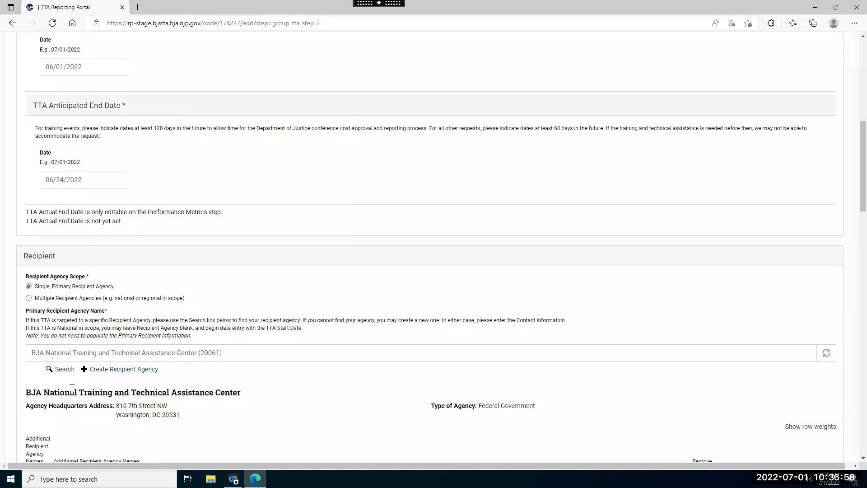
# - Make the TTA event location the same as the Provider Reference's address
pyautogui.scroll(-1, 72, 390)
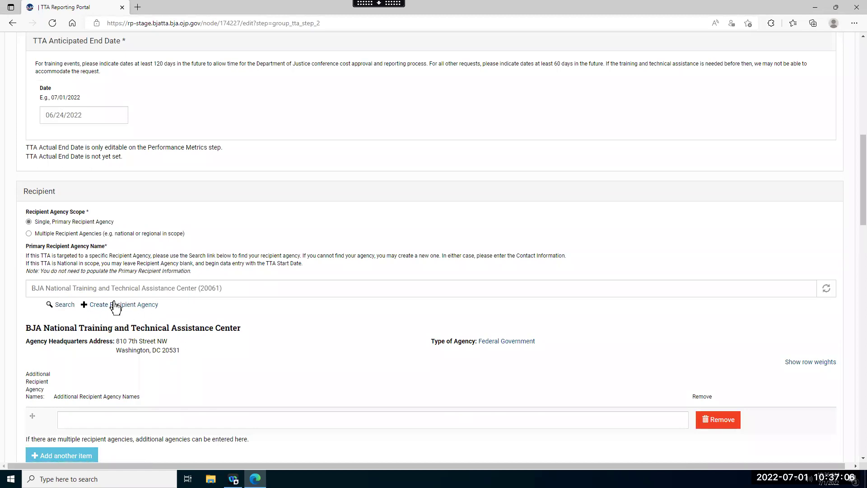
pyautogui.scroll(-3, 116, 305)
pyautogui.scroll(-6, 116, 305)
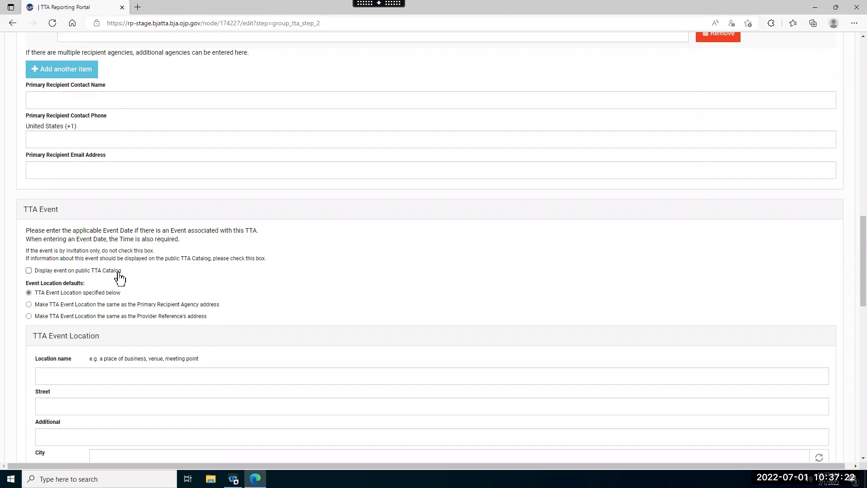
pyautogui.scroll(-1, 27, 304)
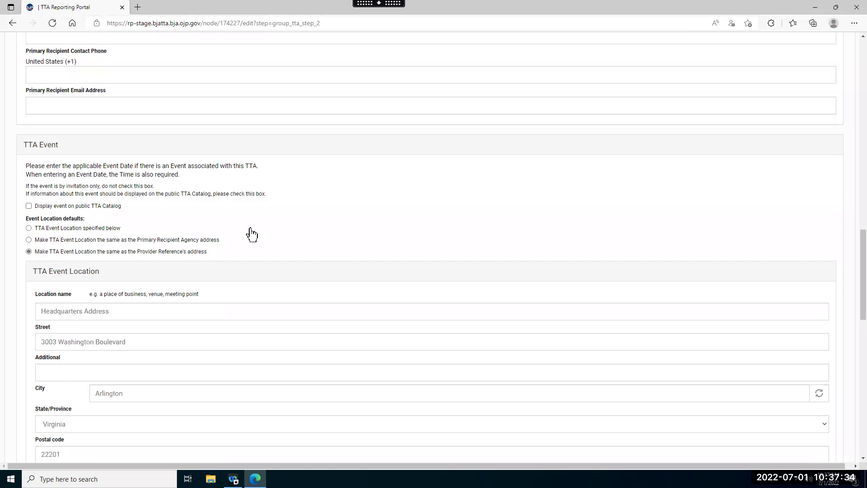
# - Set the event start to 06/29/2022 at 10:00AM
pyautogui.scroll(-3, 251, 234)
pyautogui.scroll(-6, 252, 234)
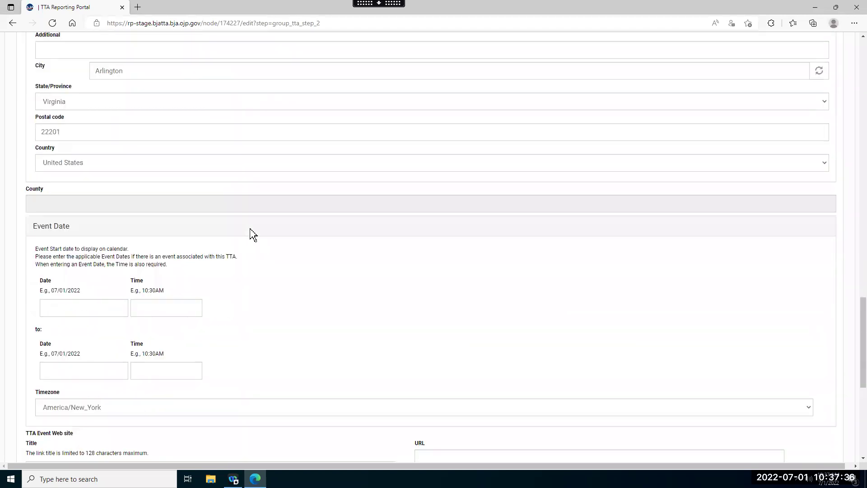
pyautogui.click(106, 250)
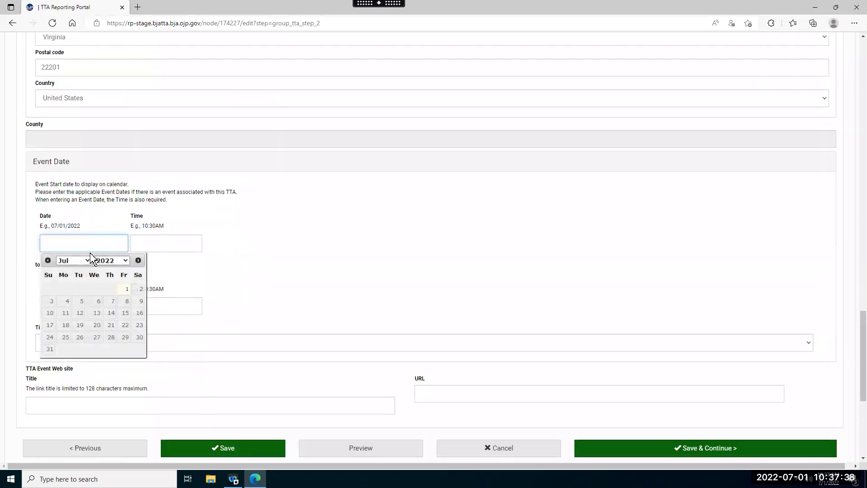
pyautogui.click(88, 261)
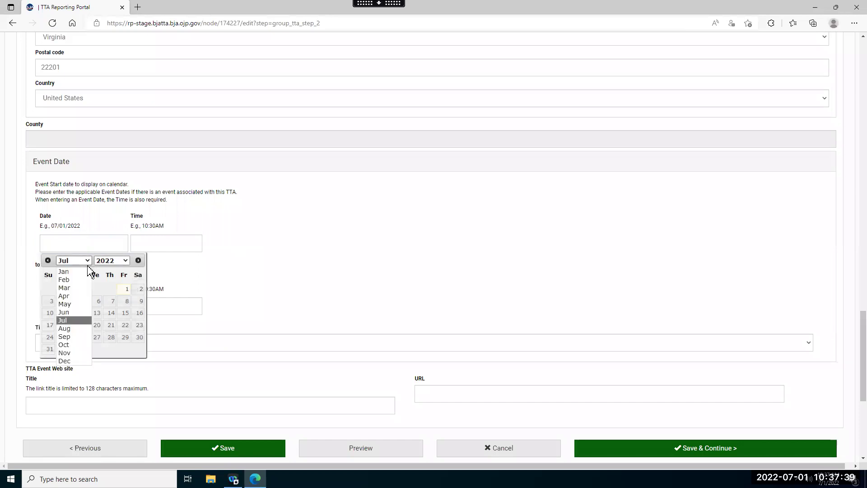
pyautogui.click(83, 313)
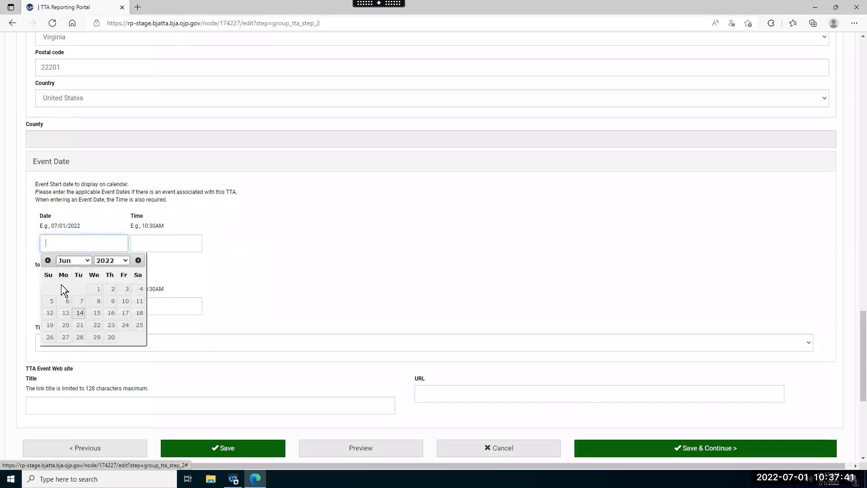
pyautogui.click(95, 338)
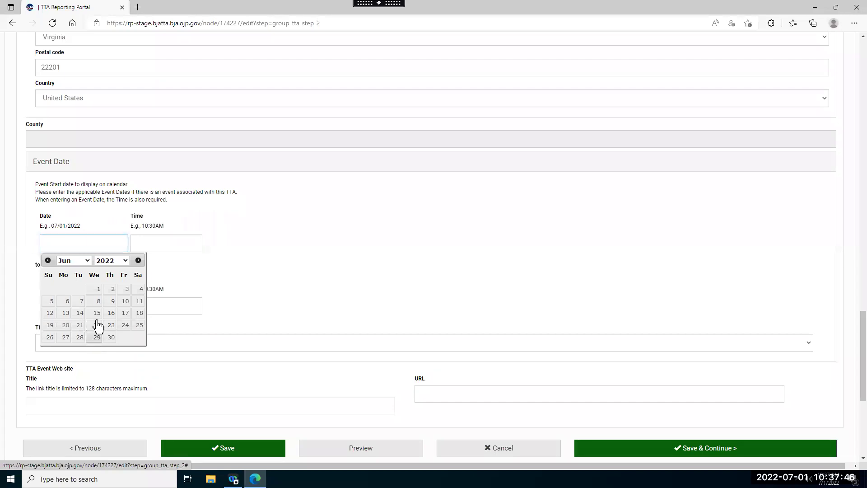
pyautogui.click(158, 243)
pyautogui.write('10')
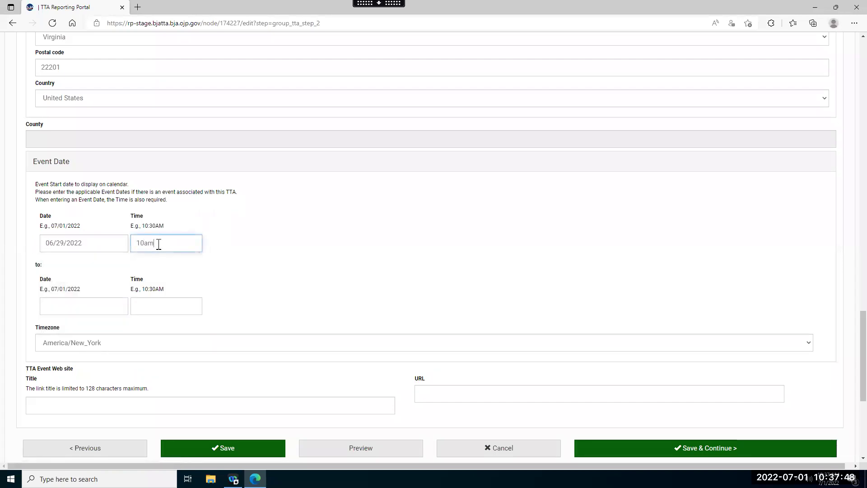
pyautogui.write('am')
# - Set the event end to 07/29/2022 at 12:00PM and try to save and continue to the following section
pyautogui.click(59, 313)
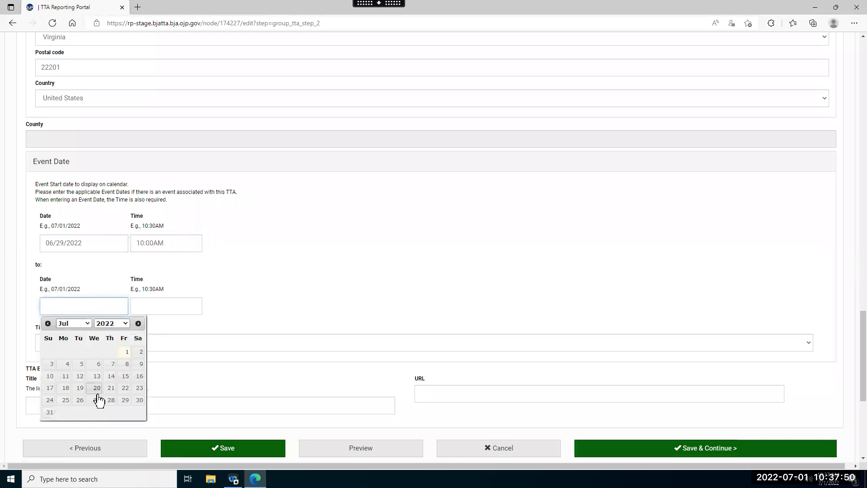
pyautogui.click(125, 399)
pyautogui.click(174, 307)
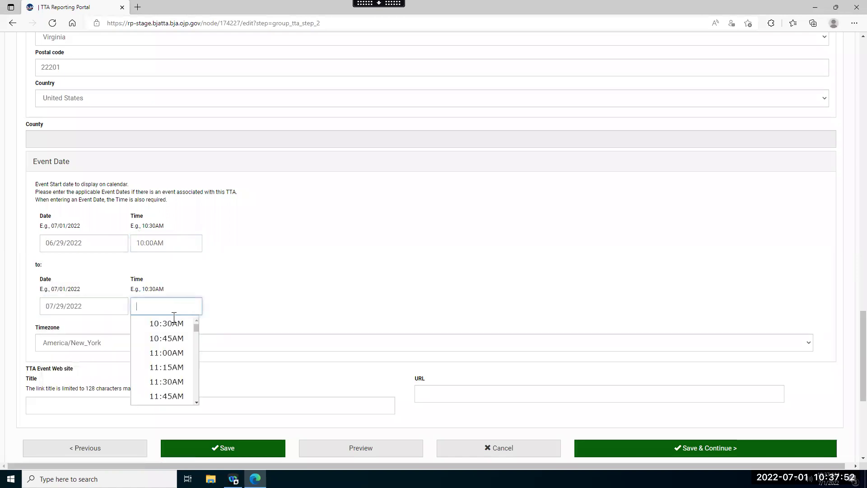
pyautogui.scroll(-1, 175, 384)
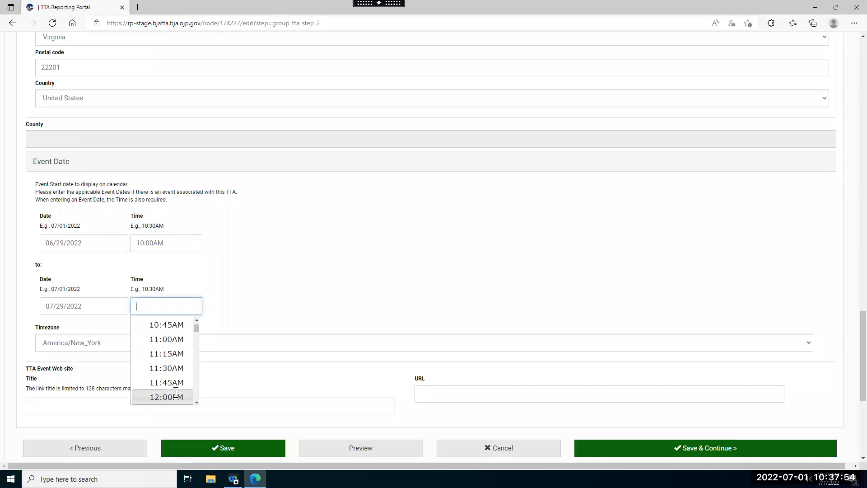
pyautogui.click(168, 395)
pyautogui.scroll(-2, 239, 298)
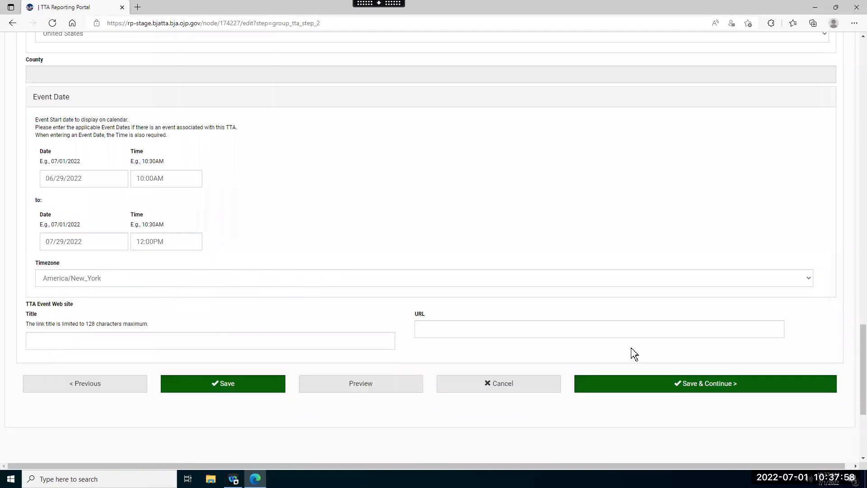
pyautogui.click(633, 387)
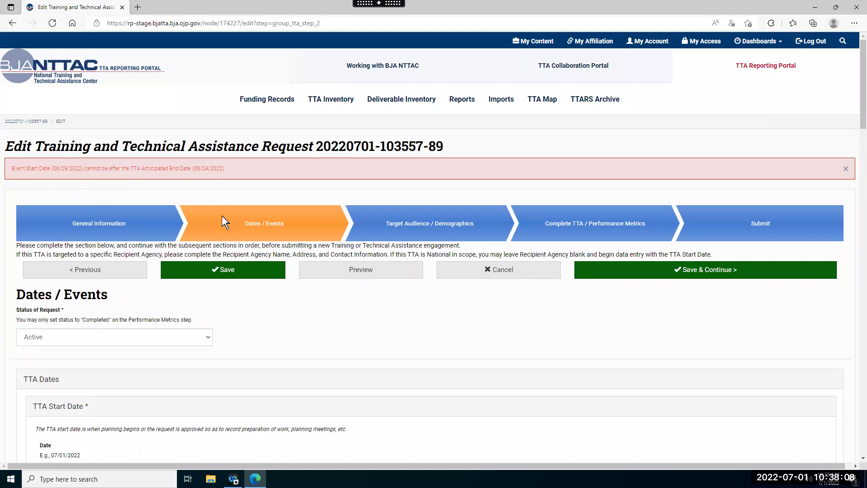
# - Change the event start date to 06/20/2022
pyautogui.scroll(-7, 174, 248)
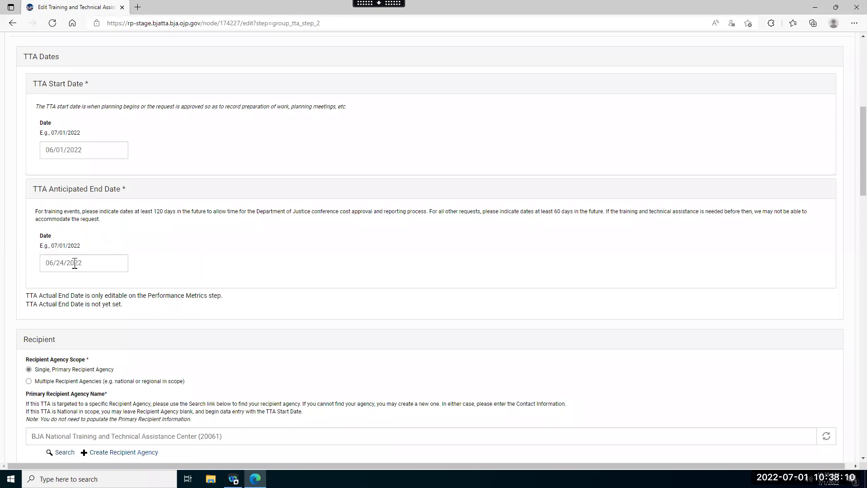
pyautogui.scroll(-14, 66, 283)
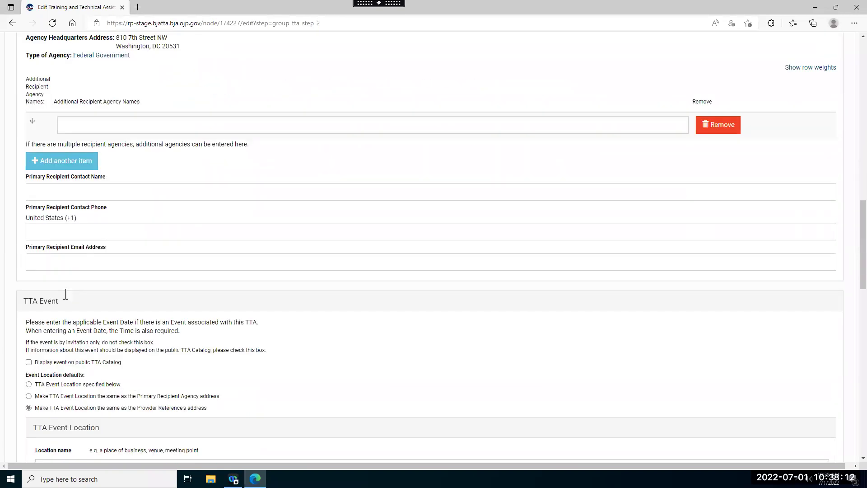
pyautogui.scroll(-6, 66, 327)
pyautogui.click(67, 335)
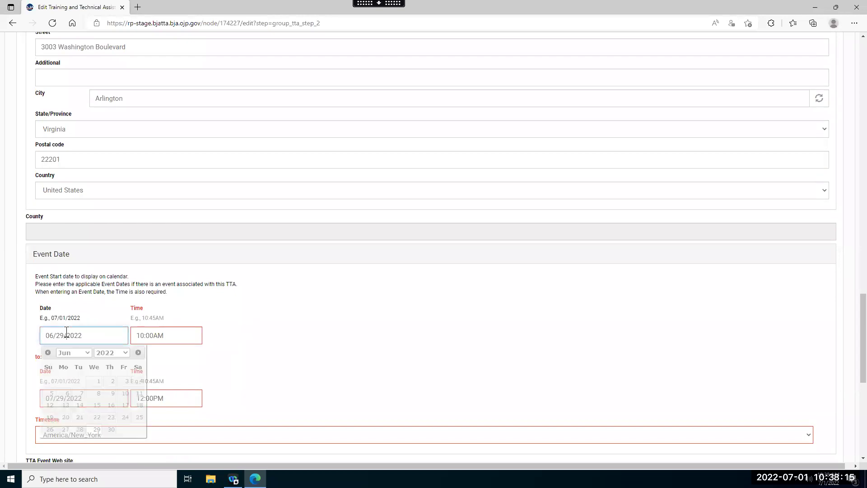
pyautogui.click(66, 417)
# - Change the event end date to 06/20/2022, and save Dates / Events and continue to Target Audience / Demographics
pyautogui.click(63, 399)
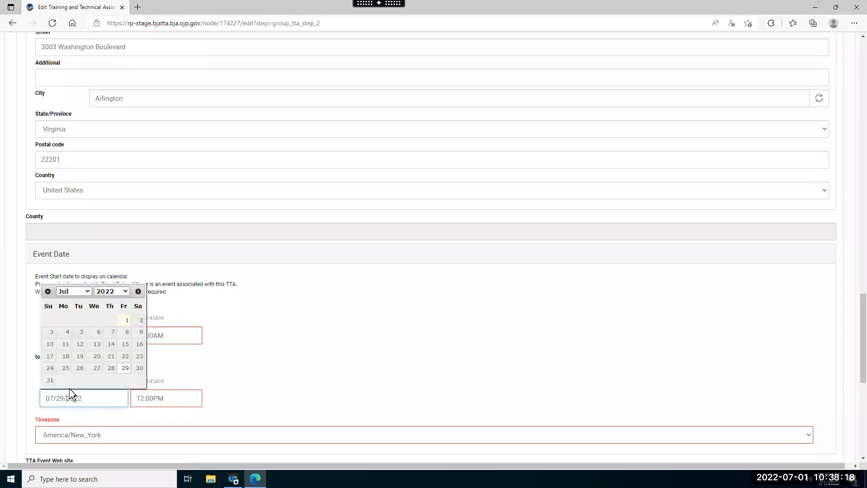
pyautogui.click(73, 291)
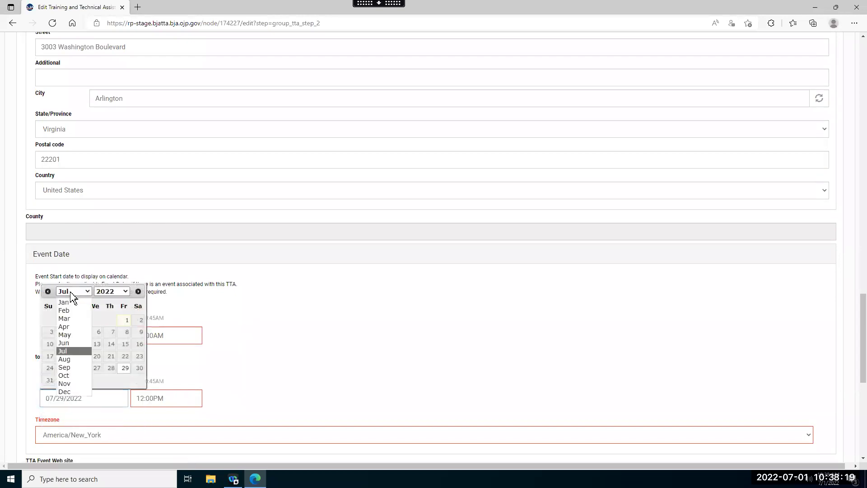
pyautogui.click(73, 345)
pyautogui.click(64, 356)
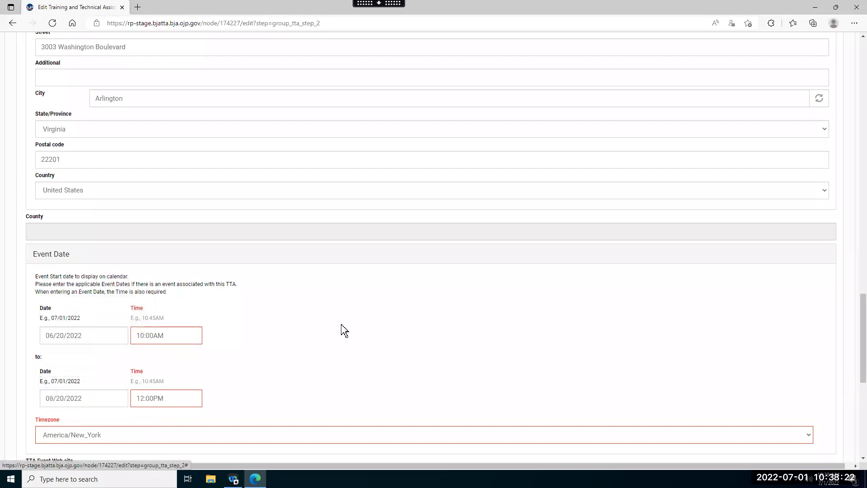
pyautogui.scroll(-7, 300, 371)
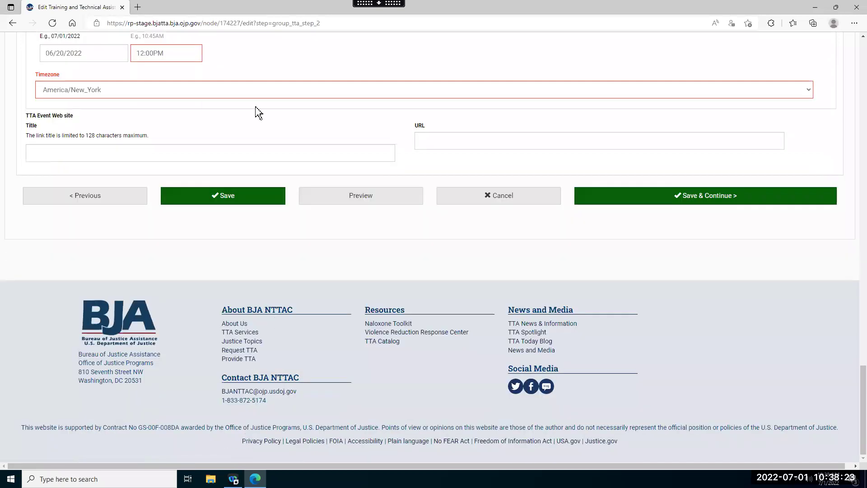
pyautogui.click(660, 196)
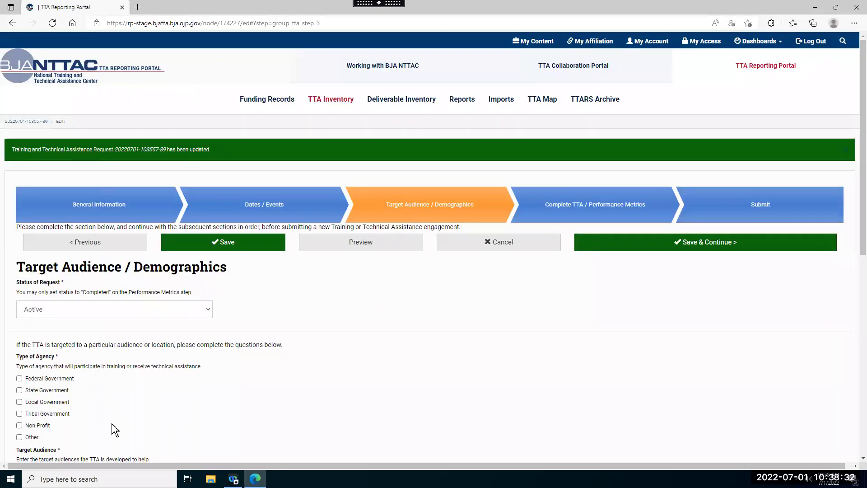
# - Select State Government as agency type and Judges, Faith-Based Organizations and Mental Health Providers as target audiences, and save and continue to Performance Metrics
pyautogui.scroll(-3, 113, 430)
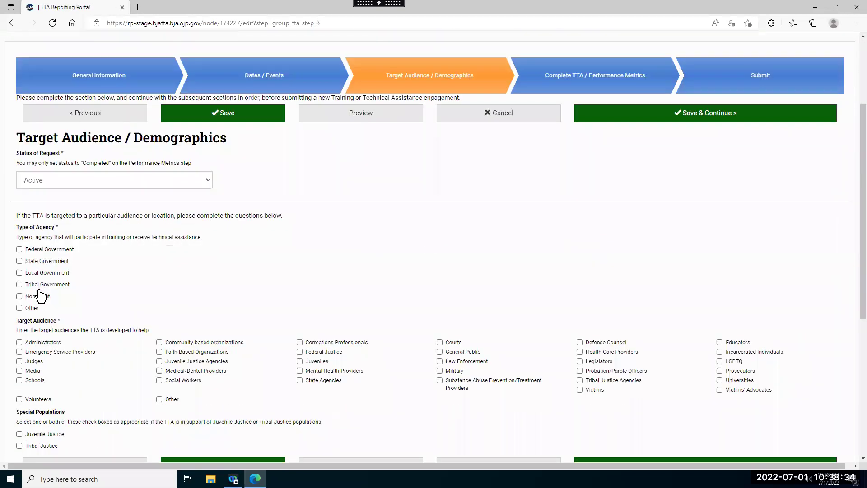
pyautogui.click(45, 264)
pyautogui.click(34, 362)
pyautogui.click(192, 352)
pyautogui.click(334, 371)
pyautogui.scroll(-3, 10, 316)
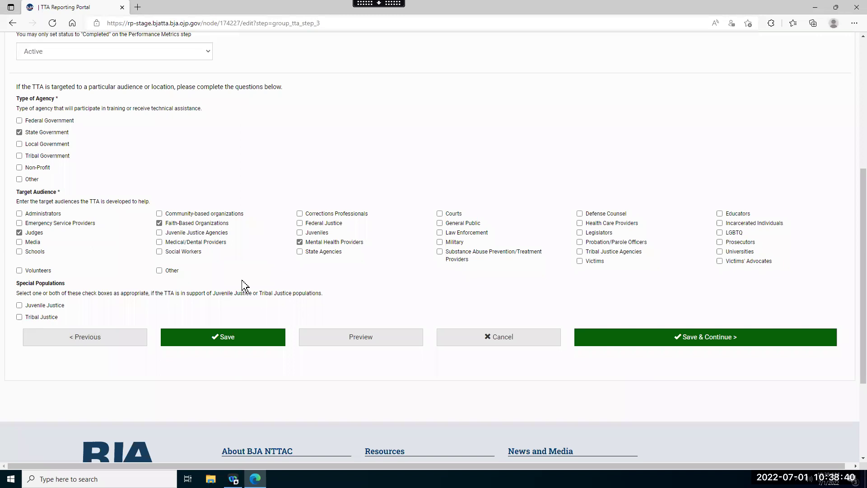
pyautogui.click(676, 341)
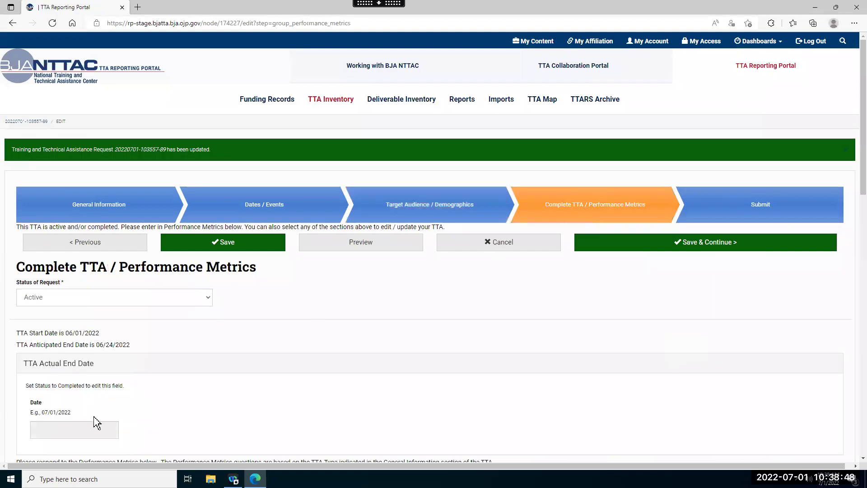
# - Review the Complete TTA / Performance Metrics section, leaving the status Active, and save and continue to the Submit section
pyautogui.scroll(-3, 57, 432)
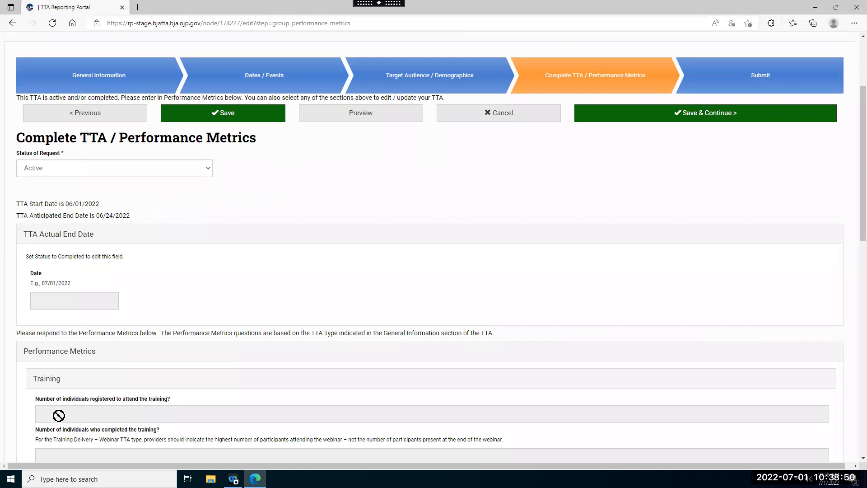
pyautogui.scroll(-2, 59, 415)
pyautogui.scroll(3, 64, 420)
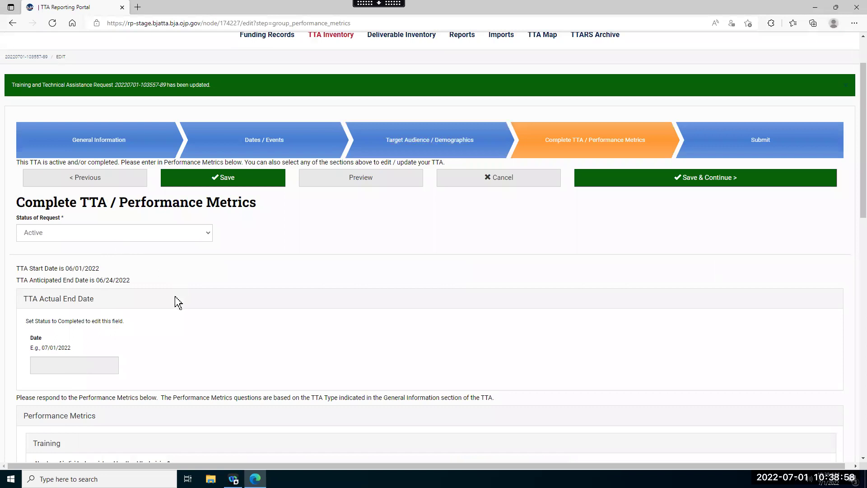
pyautogui.scroll(-1, 200, 331)
pyautogui.scroll(-8, 201, 331)
pyautogui.click(654, 202)
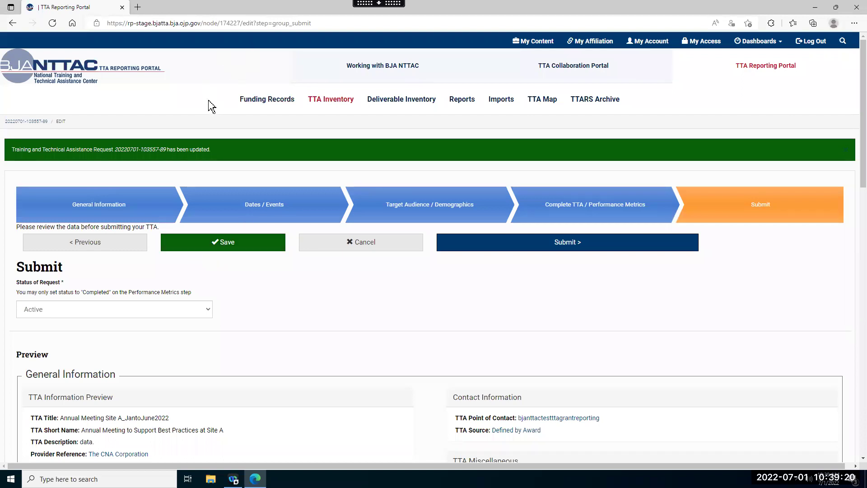
# - Review the preview of the General Information, Dates / Events and Target Audience sections, and submit the active TTA
pyautogui.scroll(-1, 325, 316)
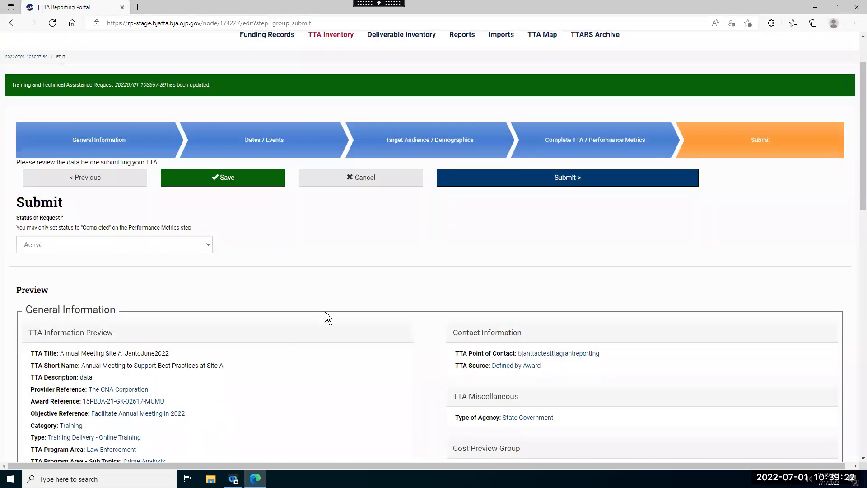
pyautogui.scroll(-6, 417, 247)
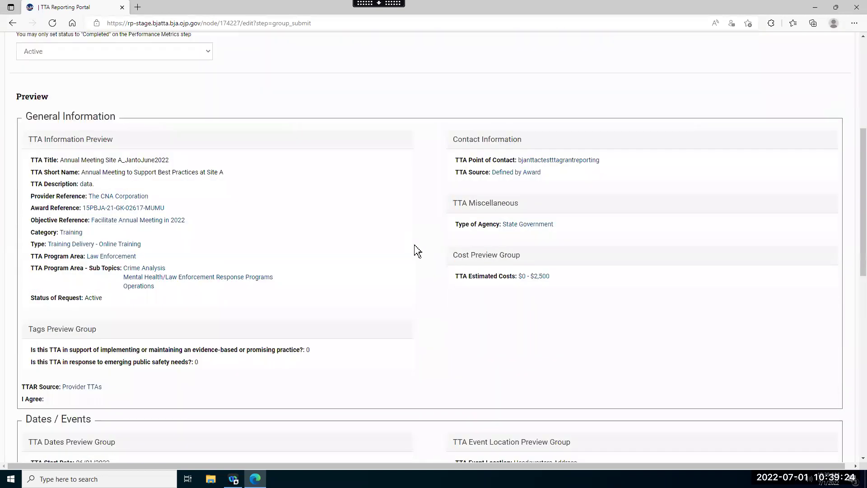
pyautogui.scroll(-3, 416, 253)
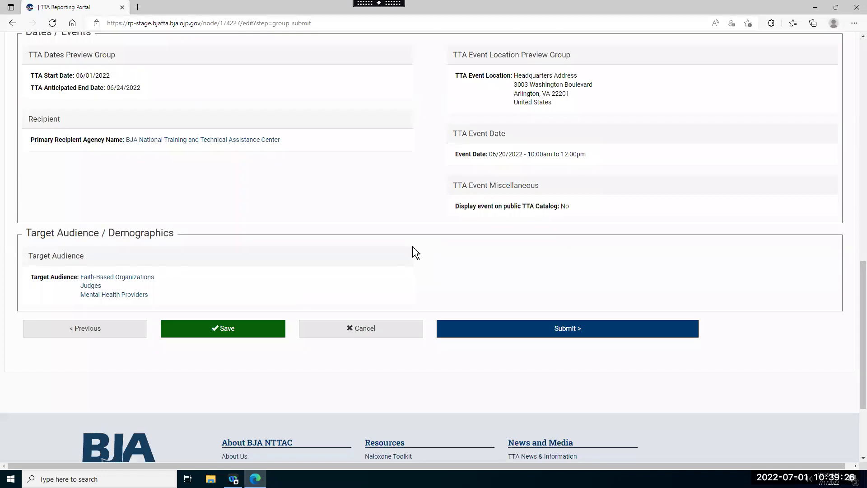
pyautogui.click(473, 325)
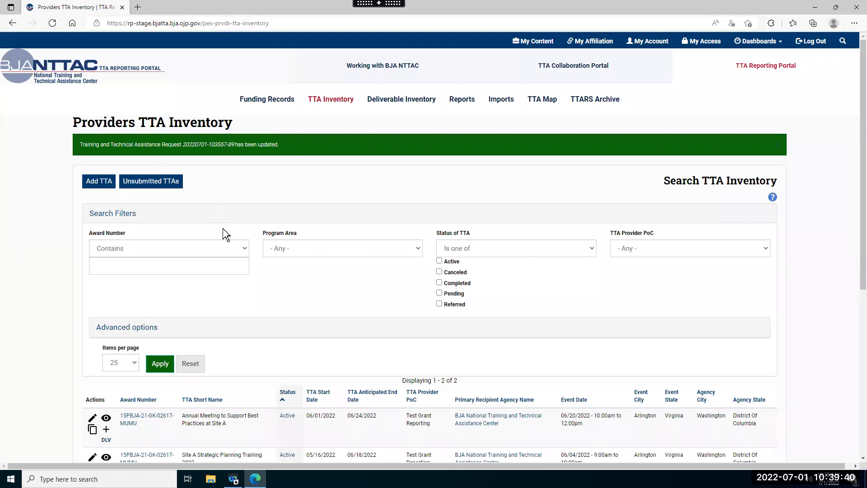
# - Open the "Annual Meeting to Support Best Practices at Site A" TTA from the inventory for editing and go to its Performance Metrics section
pyautogui.scroll(-3, 382, 271)
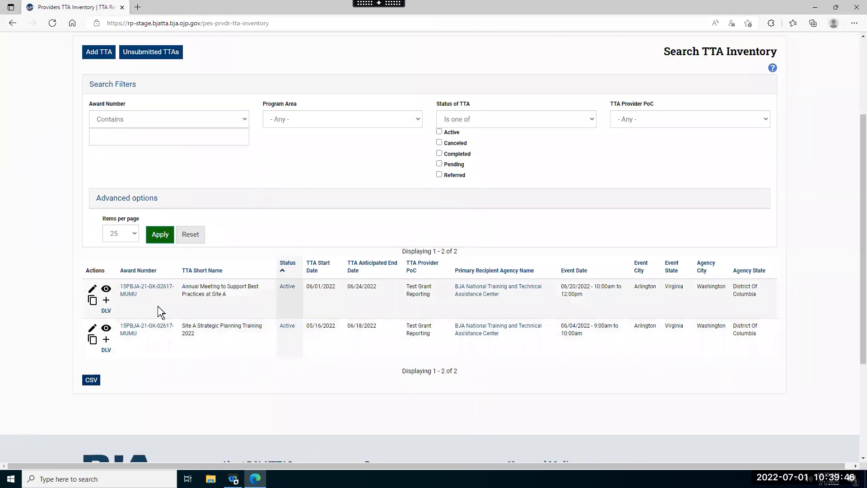
pyautogui.scroll(3, 218, 313)
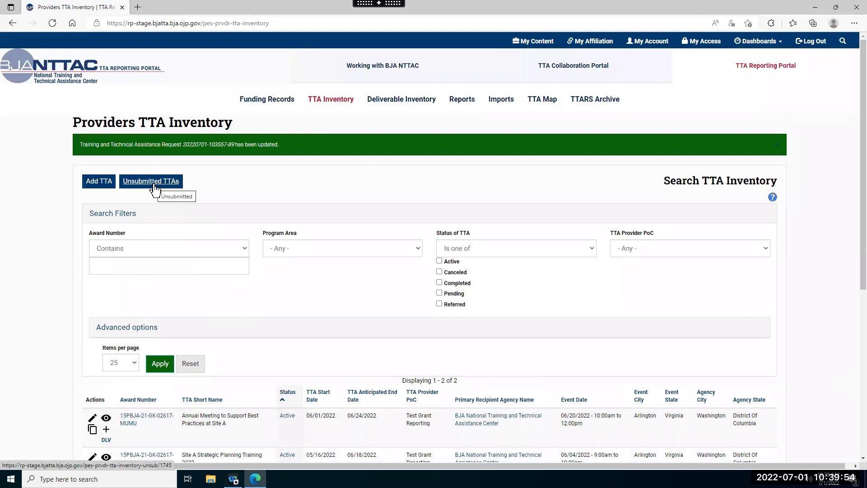
pyautogui.scroll(-2, 202, 339)
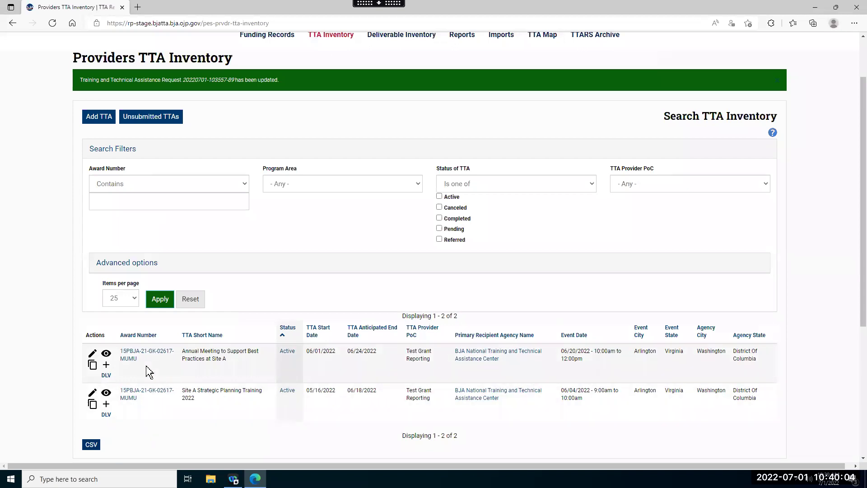
pyautogui.scroll(2, 172, 308)
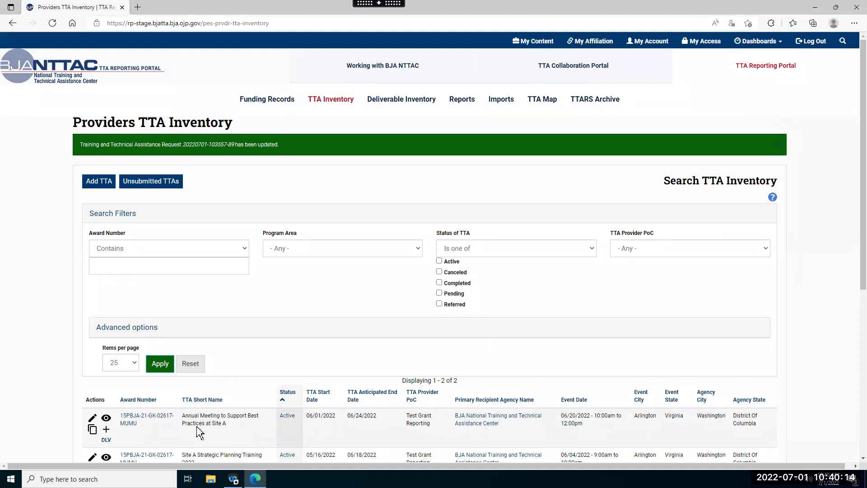
pyautogui.click(93, 420)
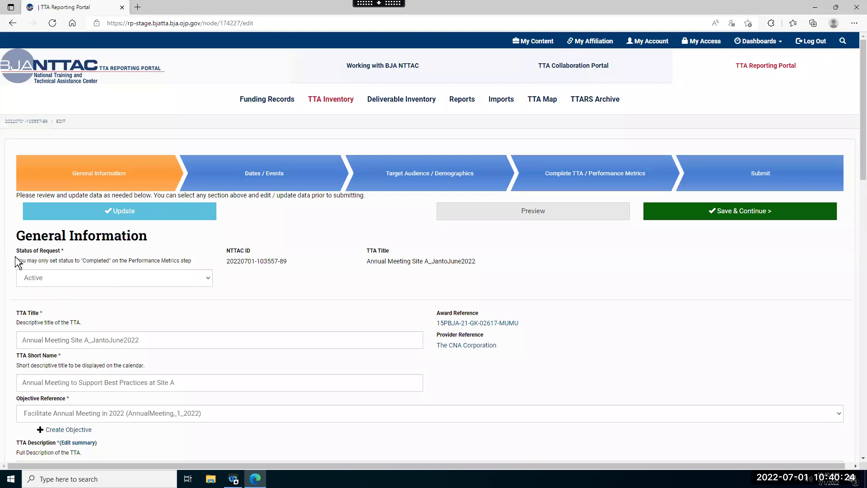
pyautogui.moveTo(17, 251); pyautogui.dragTo(80, 253)
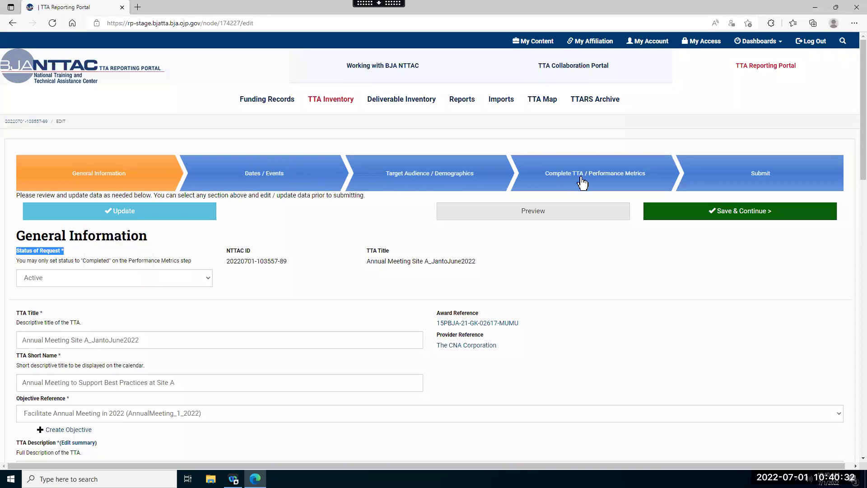
pyautogui.click(625, 188)
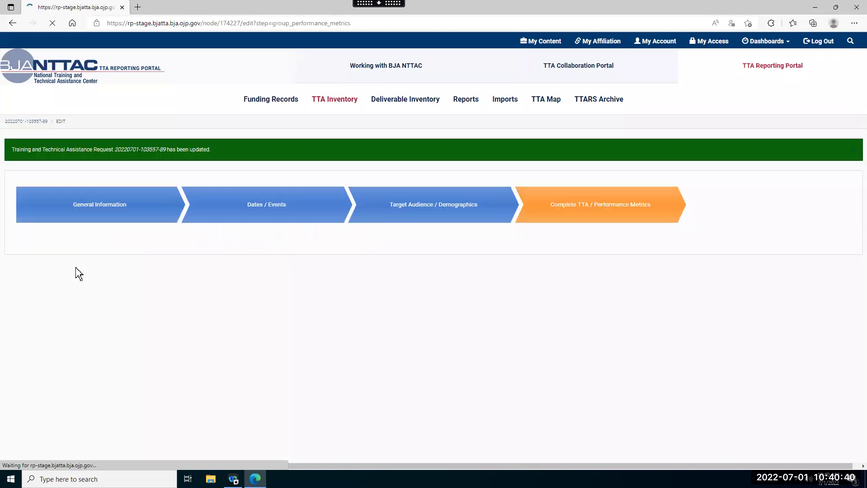
# - Set the status of the request to Completed and the TTA actual end date to 07/21/2022
pyautogui.click(74, 297)
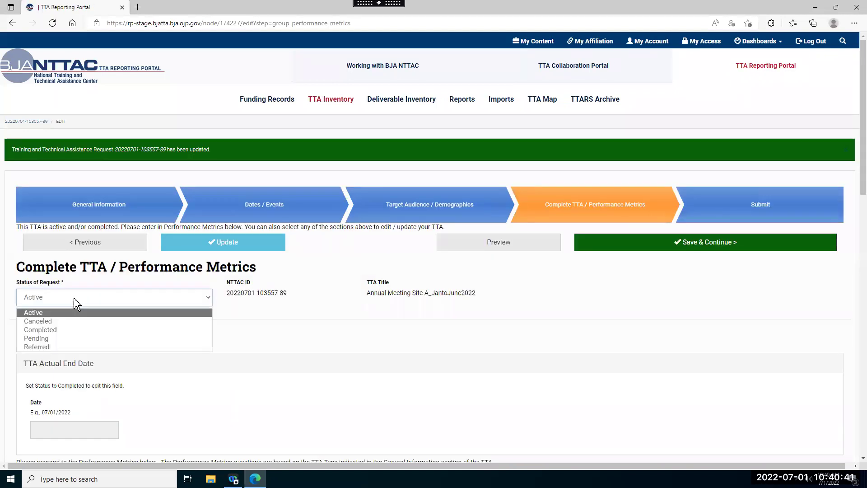
pyautogui.click(68, 329)
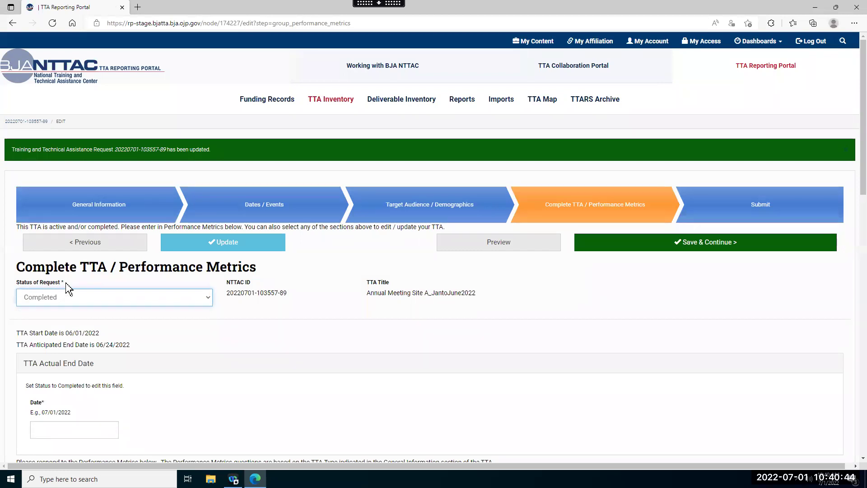
pyautogui.scroll(-2, 63, 274)
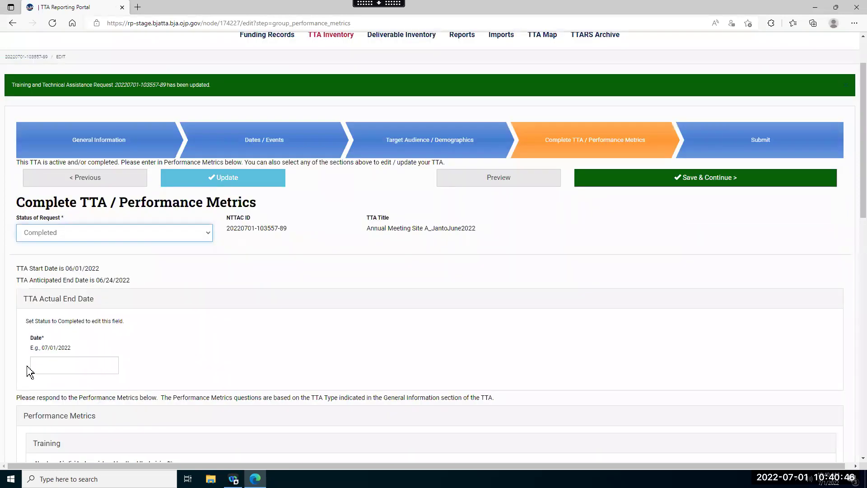
pyautogui.scroll(-4, 72, 383)
pyautogui.scroll(2, 76, 356)
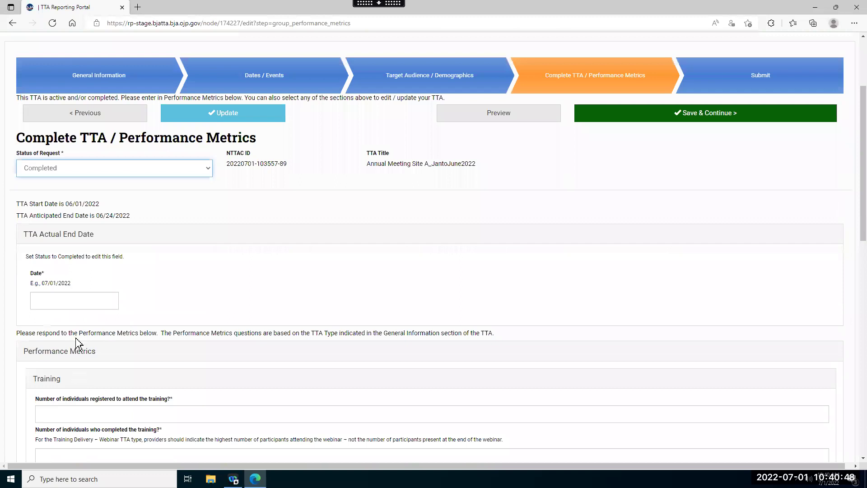
pyautogui.click(77, 298)
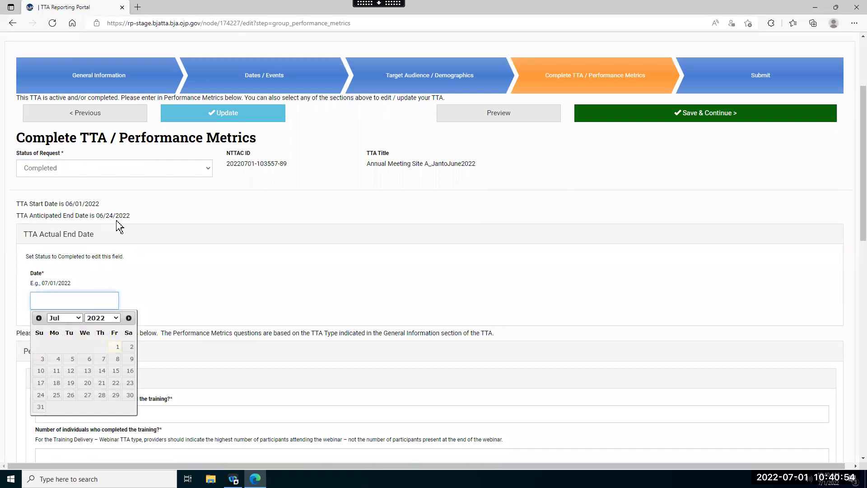
pyautogui.click(101, 384)
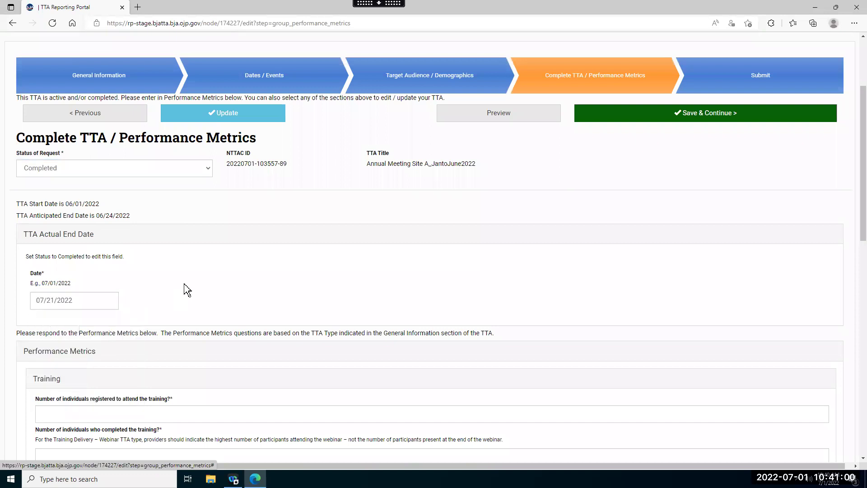
# - Change the TTA actual end date to 06/22/2022
pyautogui.click(83, 300)
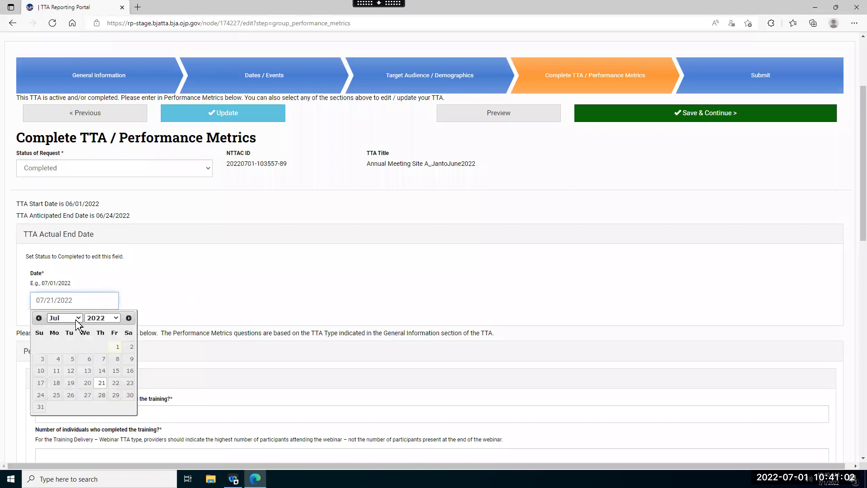
pyautogui.click(77, 318)
pyautogui.click(55, 370)
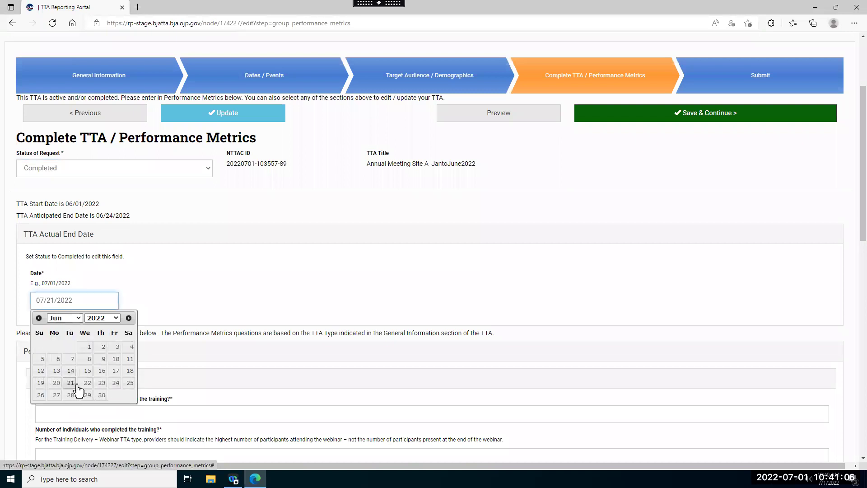
pyautogui.click(87, 384)
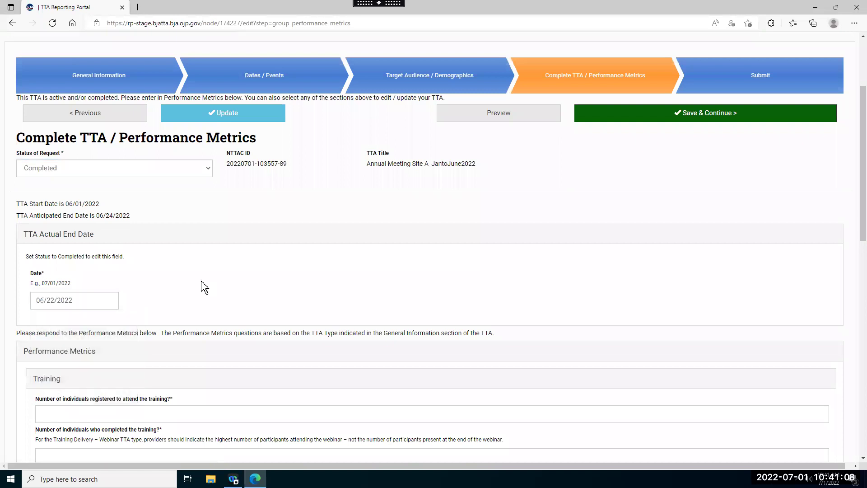
# - Enter 45 individuals registered for the training, 43 who completed it and 2 federal employees
pyautogui.scroll(-1, 201, 288)
pyautogui.scroll(-3, 78, 339)
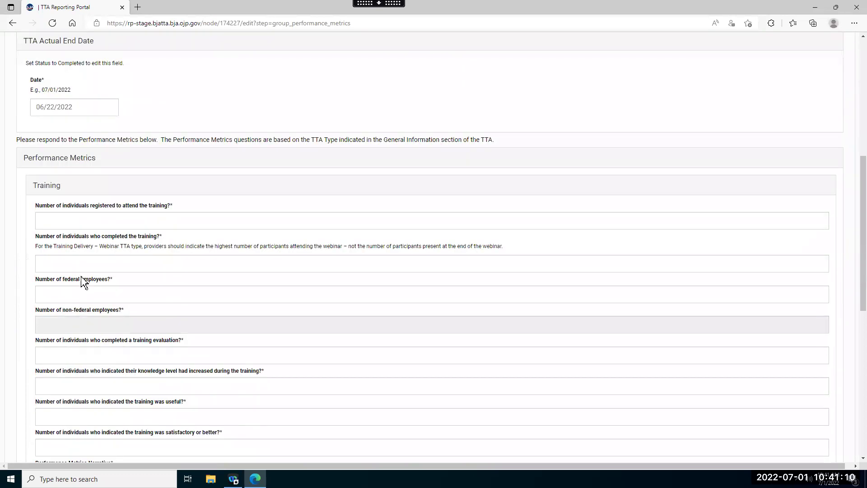
pyautogui.click(80, 229)
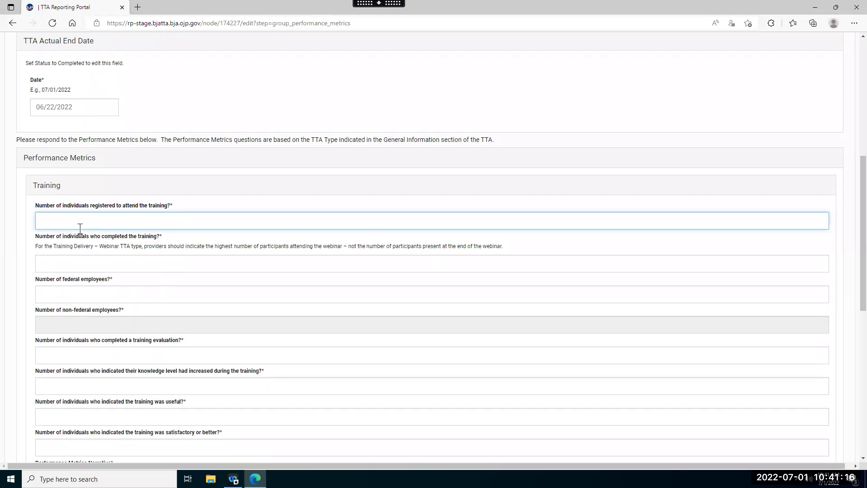
pyautogui.click(70, 263)
pyautogui.write('43')
pyautogui.click(72, 294)
pyautogui.write('2')
# - Enter 24 for completed training evaluations, increased knowledge level, training useful, and training satisfactory or better
pyautogui.click(69, 353)
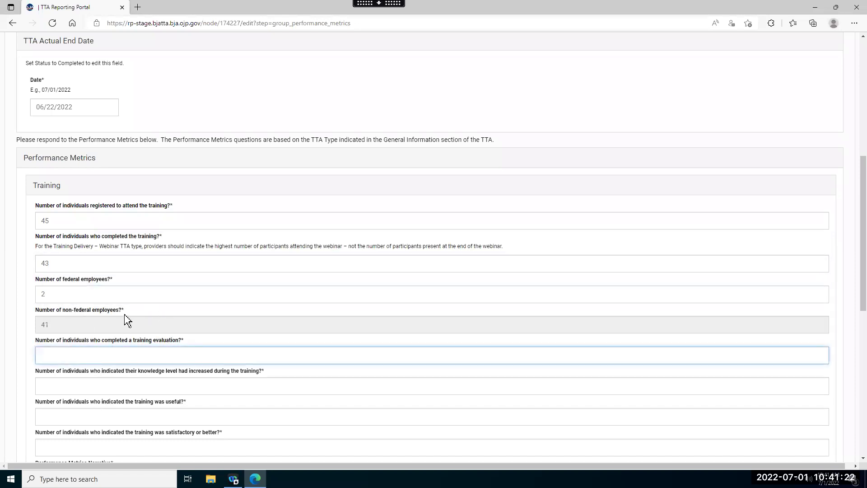
pyautogui.scroll(-1, 142, 312)
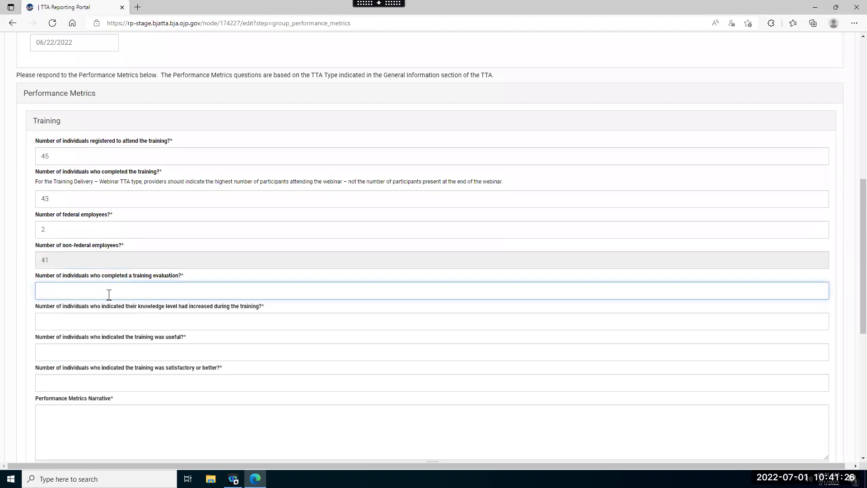
pyautogui.click(94, 324)
pyautogui.write('24')
pyautogui.click(87, 358)
pyautogui.write('24')
pyautogui.click(85, 382)
pyautogui.write('24')
# - Enter "data." as the Performance Metrics Narrative and 1 agency served, and save and continue to the Submit section
pyautogui.click(89, 409)
pyautogui.scroll(-2, 93, 413)
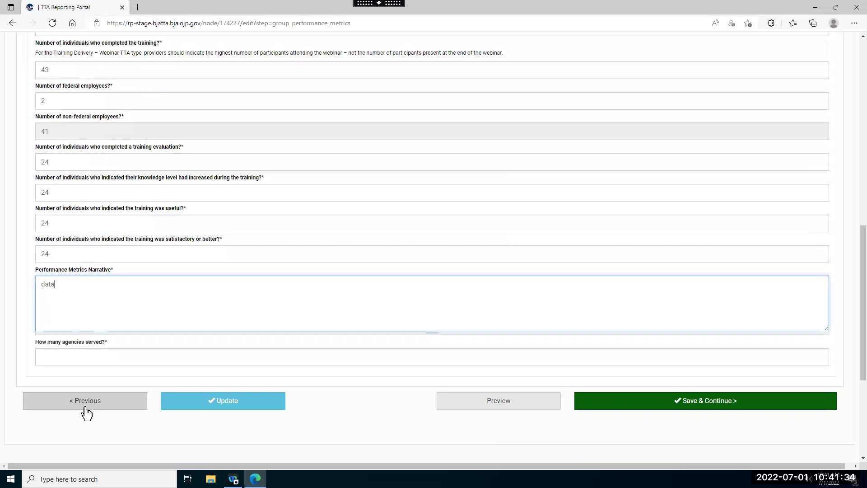
pyautogui.click(63, 356)
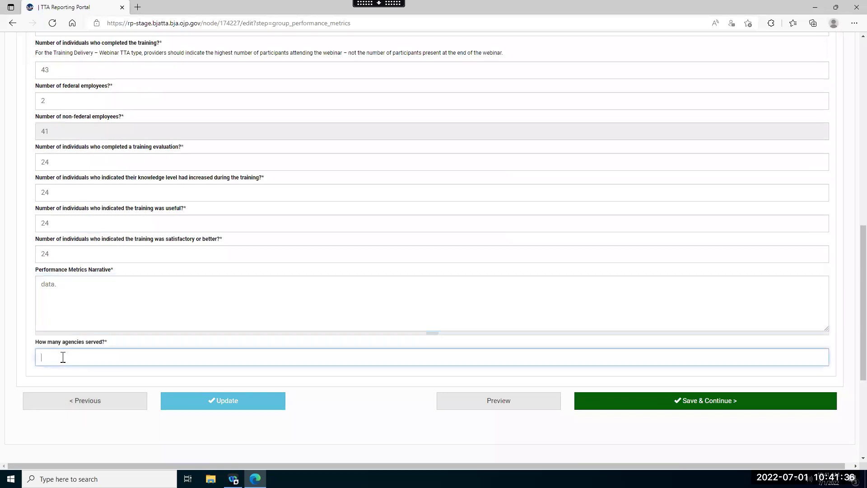
pyautogui.click(49, 449)
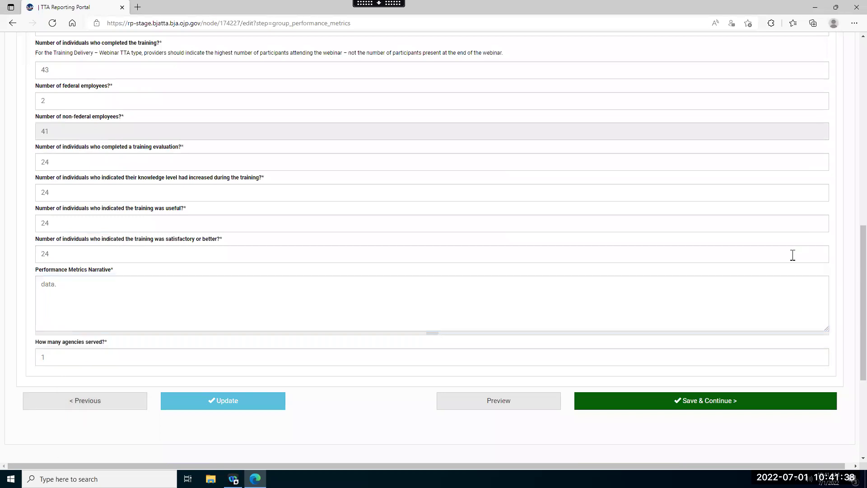
pyautogui.click(679, 413)
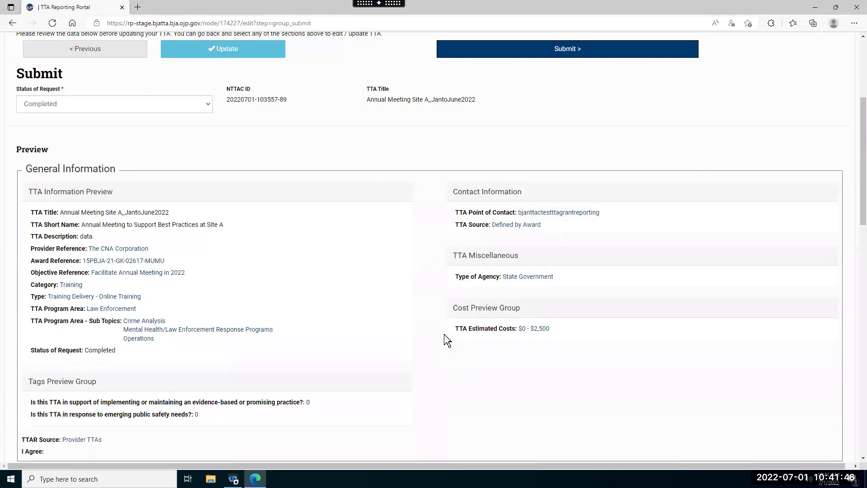
# - Review the completed TTA's preview including its Performance Metrics, submit it, and check its entry in the TTA inventory
pyautogui.scroll(-13, 446, 340)
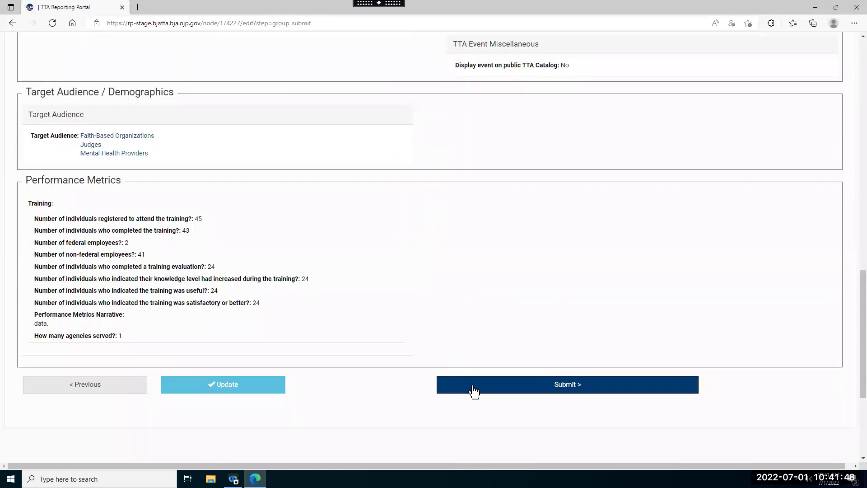
pyautogui.click(479, 390)
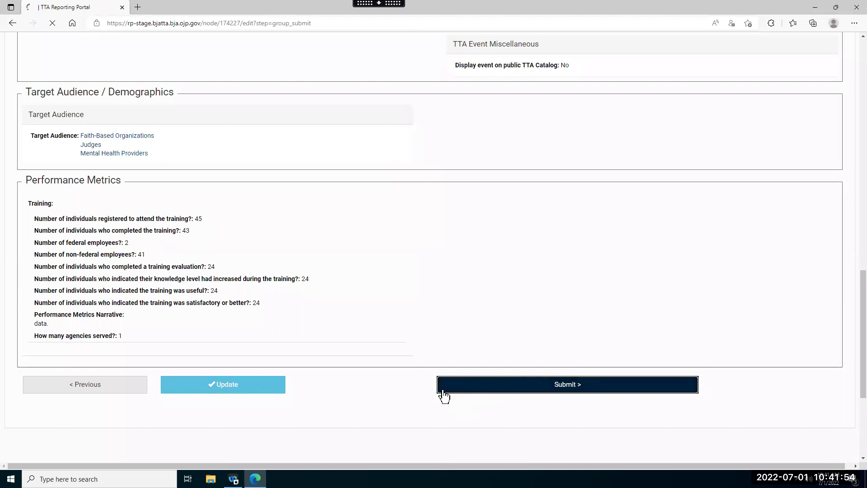
pyautogui.scroll(-1, 329, 406)
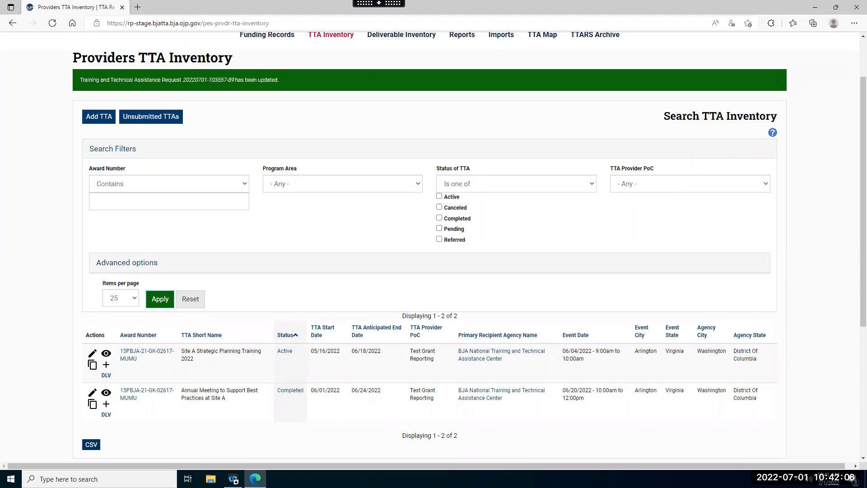
pyautogui.hotkey('alt', 'Tab')
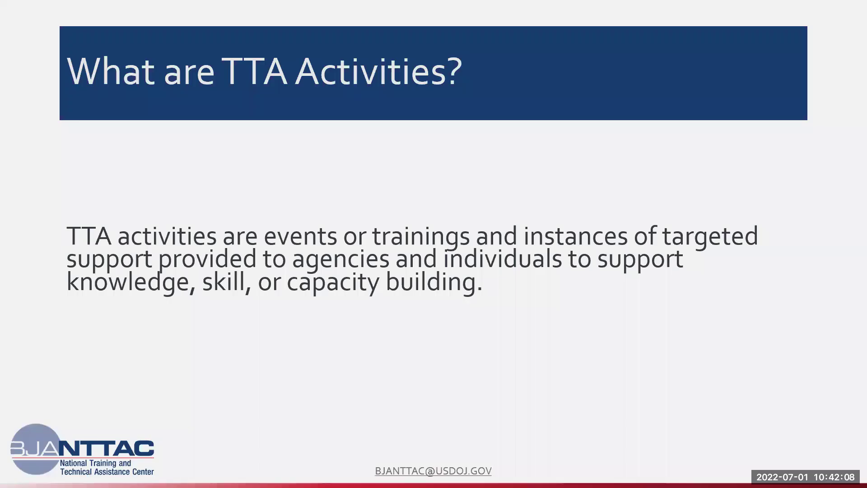
pyautogui.press('End')
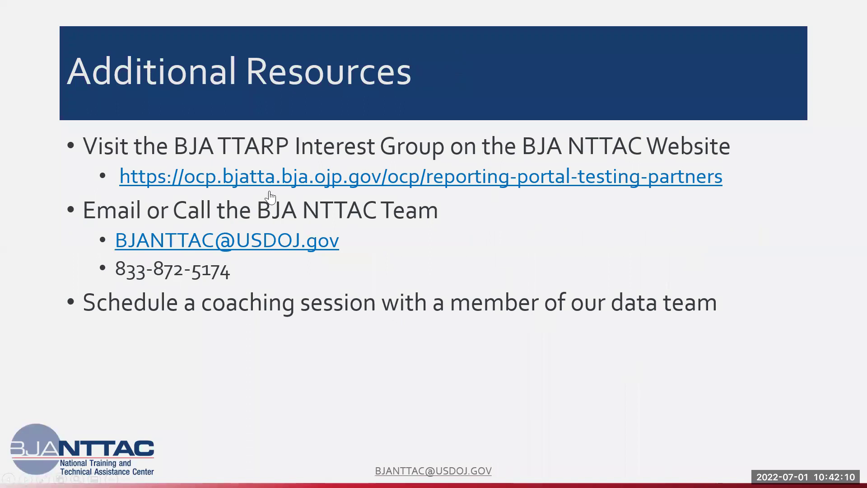